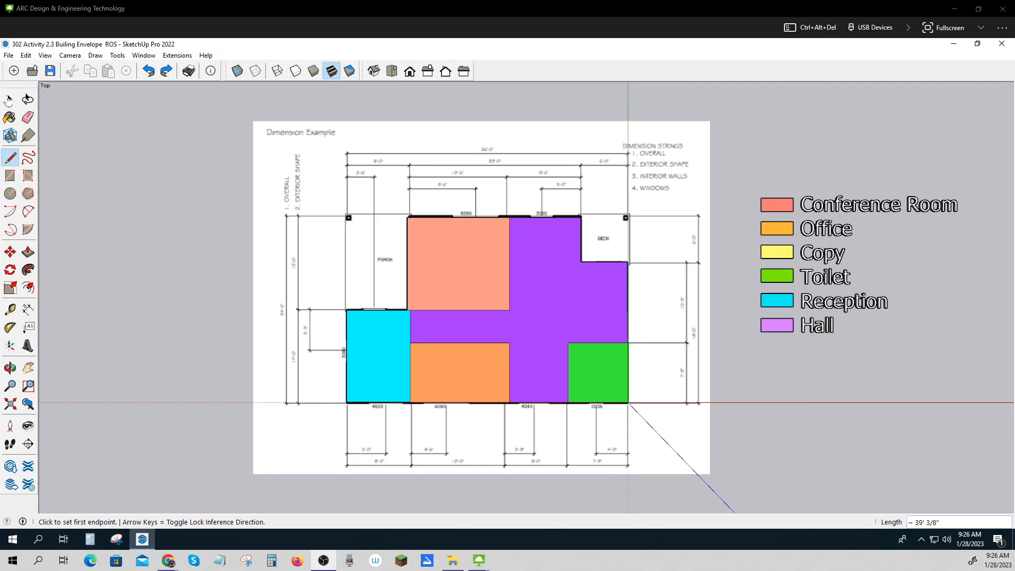
Delete the line between the conference room and the hall and the lines bounding the reception area.
left_click(10, 101)
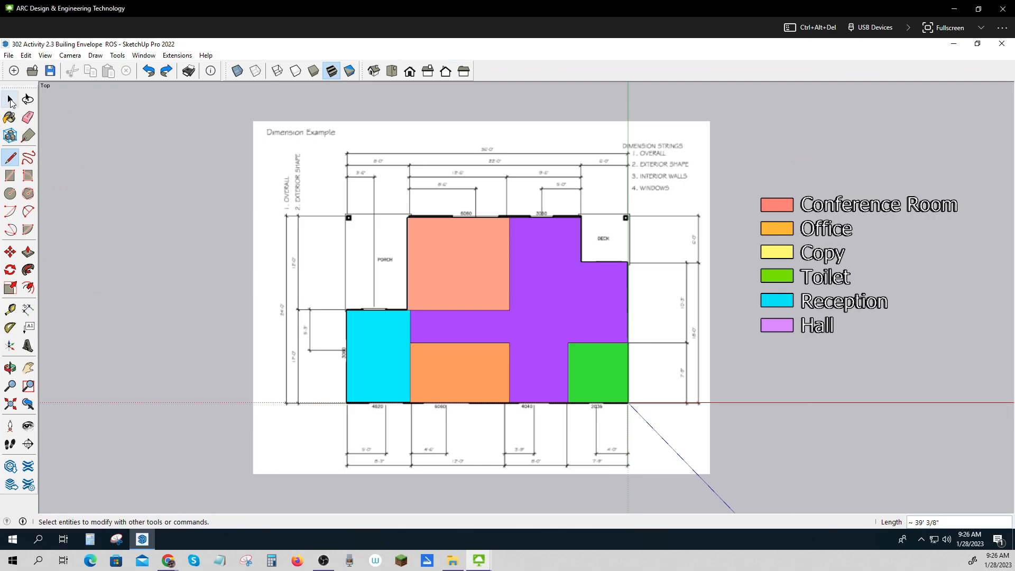
left_click(426, 310)
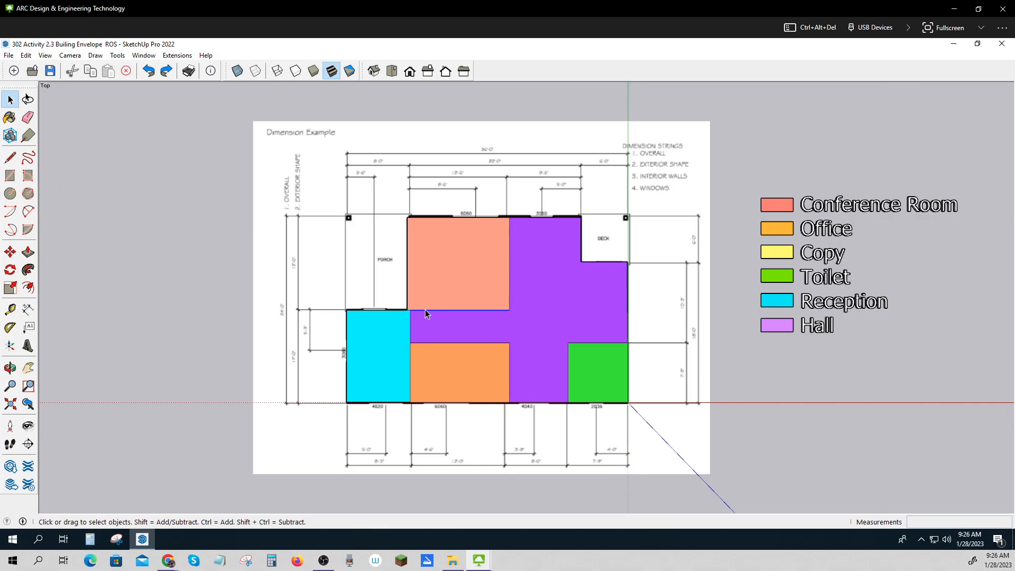
key("Delete")
scroll(417, 317, "up", 5)
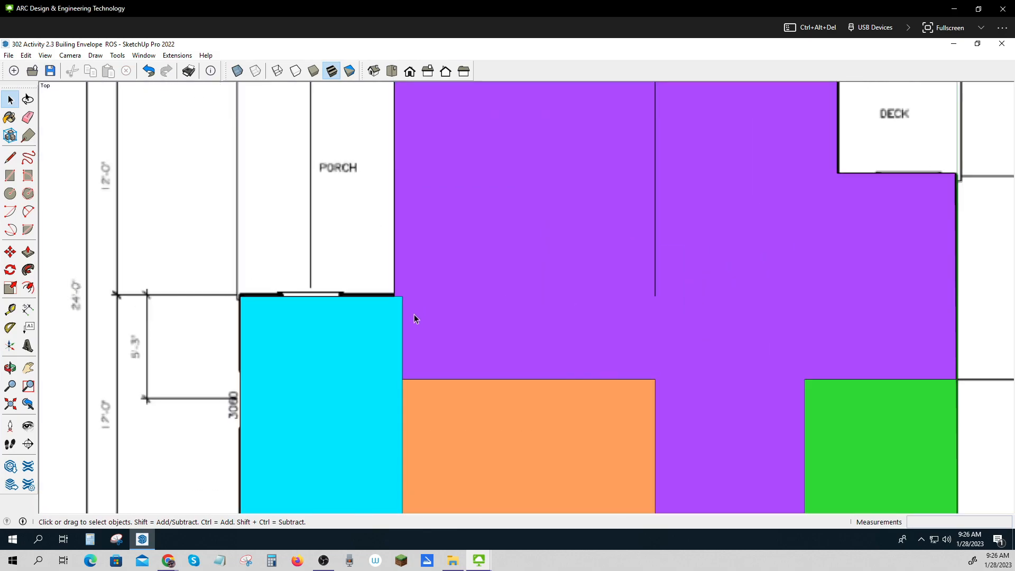
left_click(400, 304)
key("Delete")
left_click(401, 309)
key("Delete")
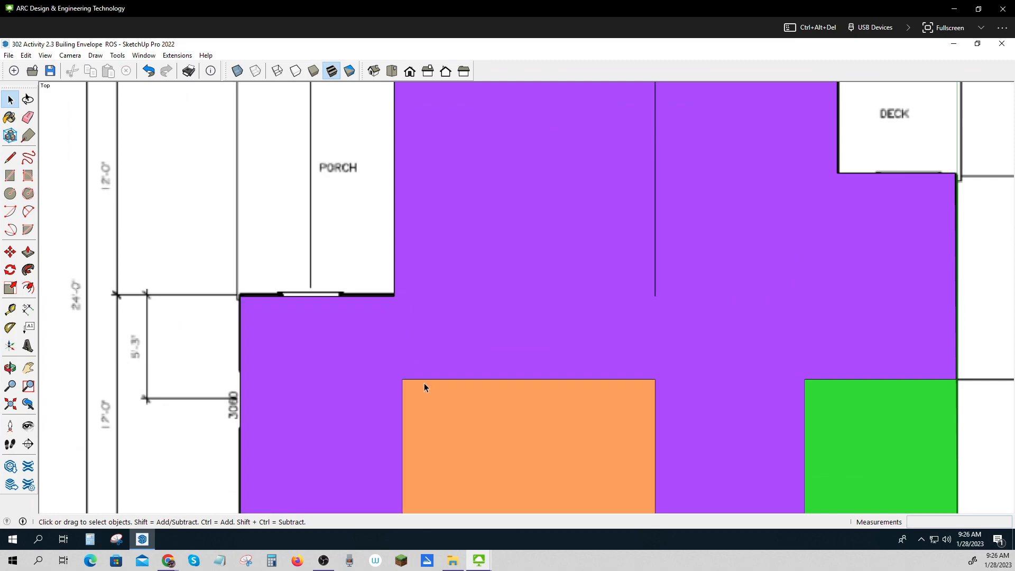
Delete the three lines separating the orange office from the hall.
left_click(426, 379)
key("Delete")
left_click(402, 406)
key("Delete")
left_click(655, 423)
key("Delete")
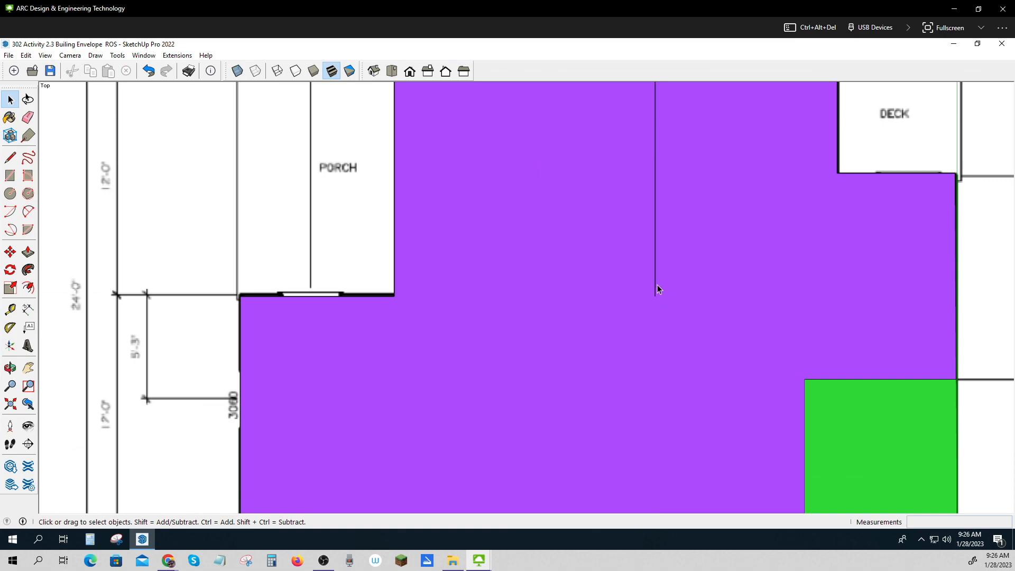
Delete the remaining conference room line and the two lines separating the green toilet area from the hall.
left_click(655, 284)
key("Delete")
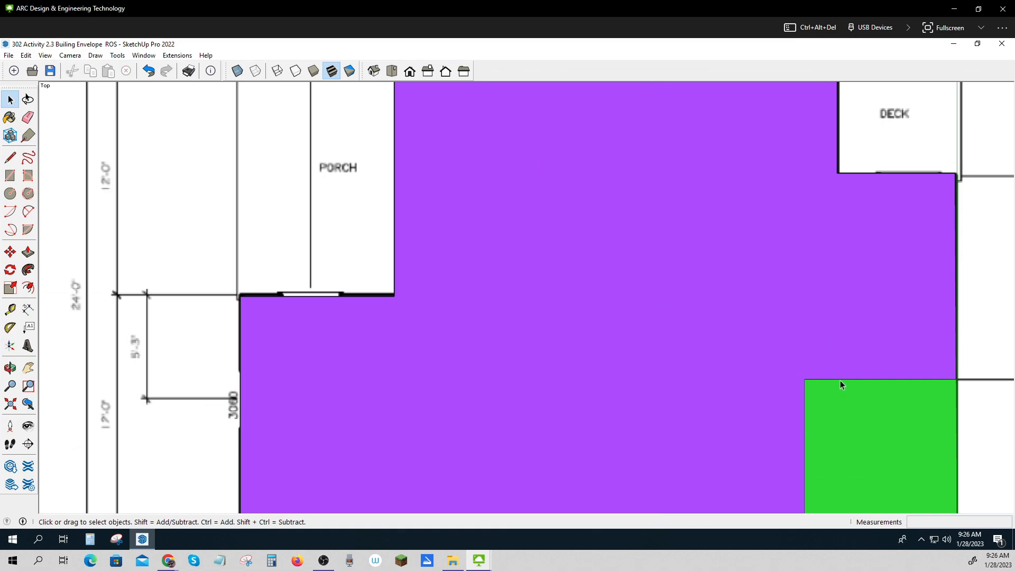
left_click(841, 380)
key("Delete")
left_click(804, 393)
key("Delete")
scroll(807, 392, "down", 1)
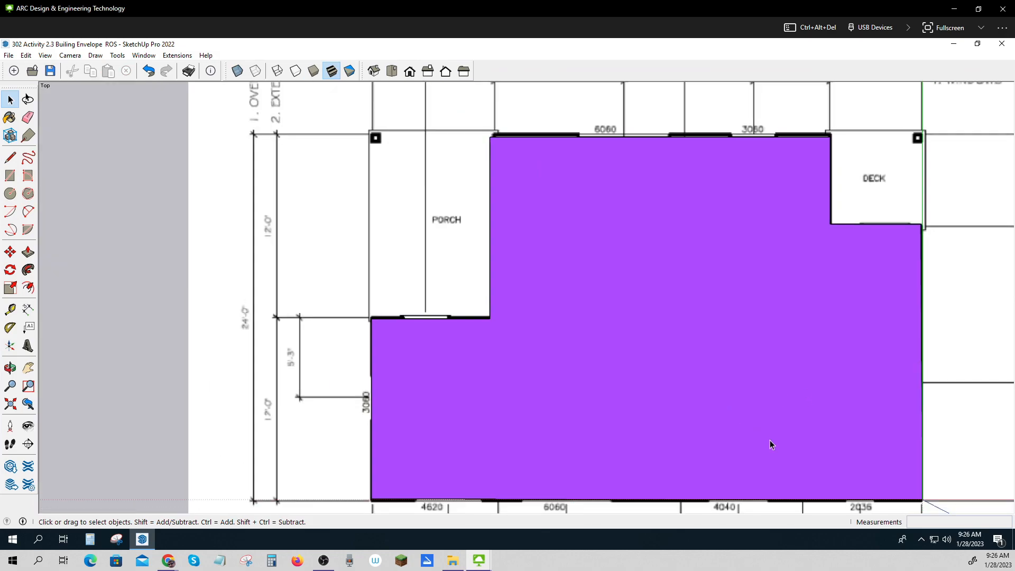
Offset the merged floor's outline inward by the exterior wall thickness.
middle_click_drag(723, 481, 617, 305)
scroll(617, 307, "down", 2)
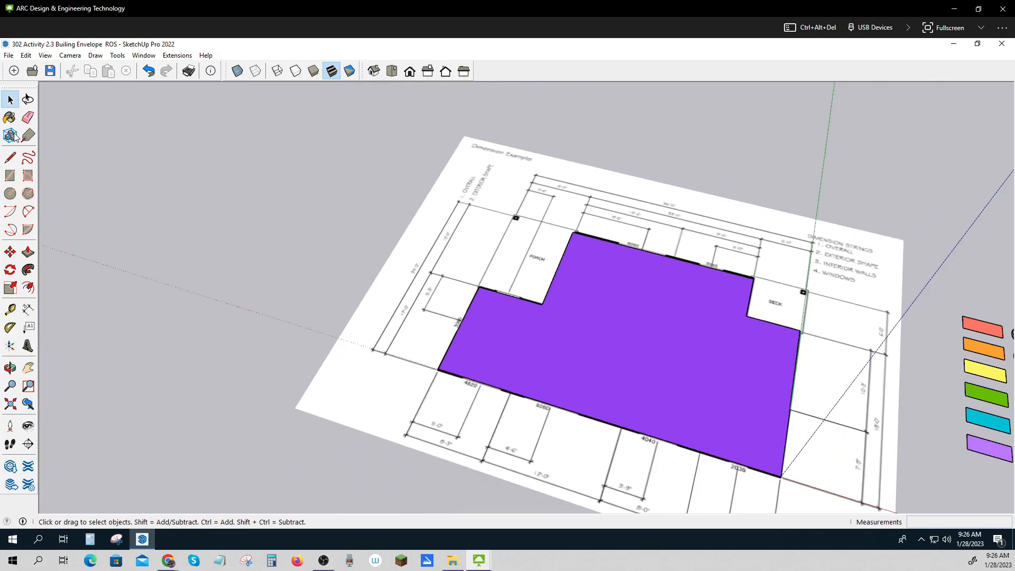
left_click(28, 287)
left_click(495, 346)
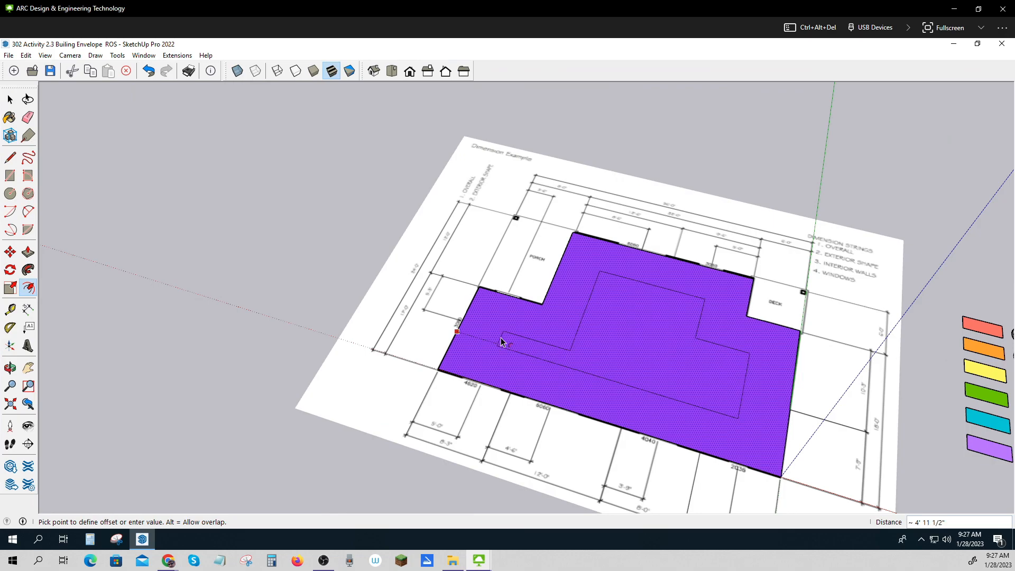
key("Return")
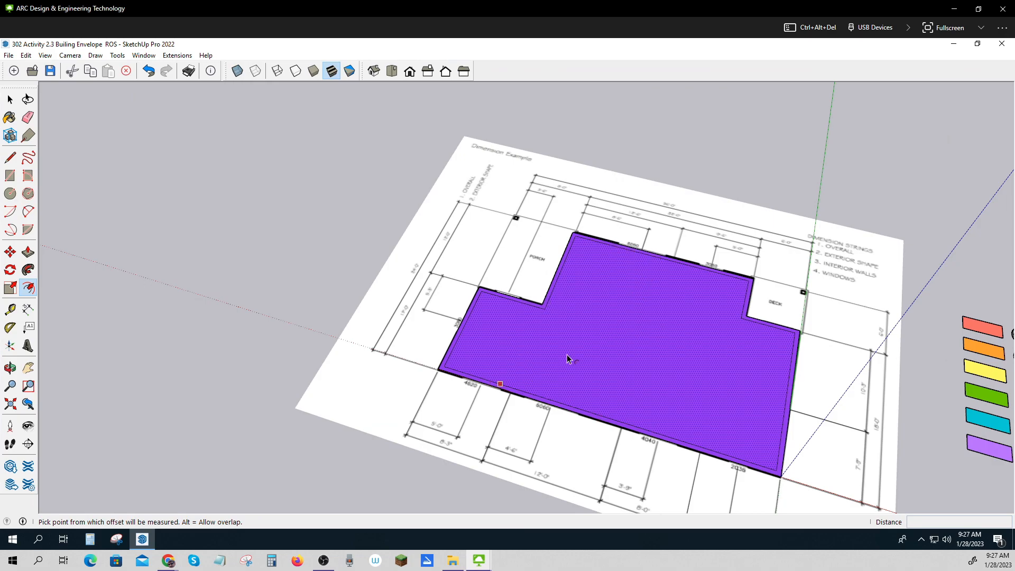
Delete the large inner floor face, keeping only the exterior wall band.
left_click(11, 100)
left_click(627, 339)
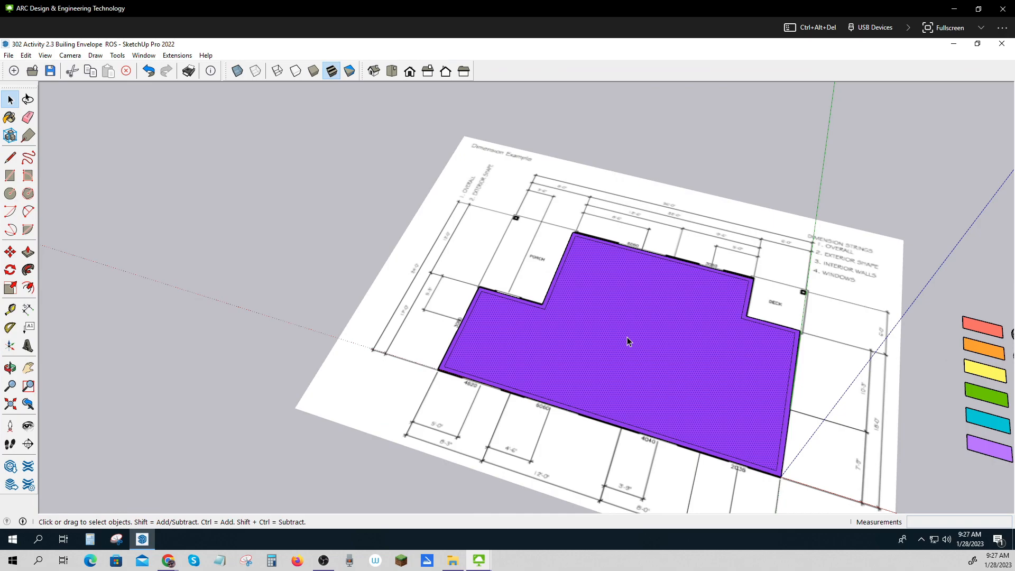
key("Delete")
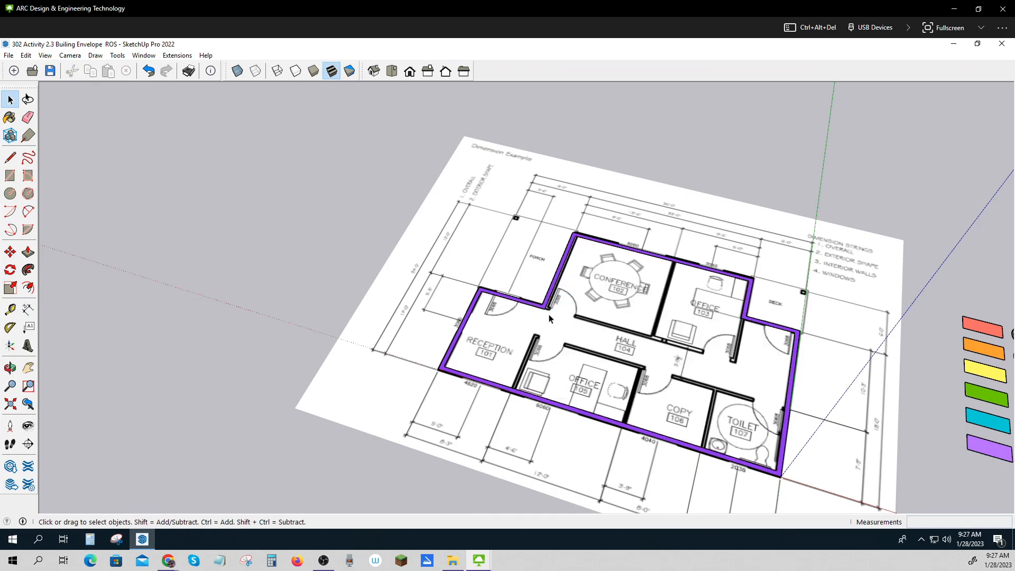
Draw a line along the hall from the inner wall corner at the porch to the end of Office 103's deck-side wall.
scroll(658, 308, "up", 2)
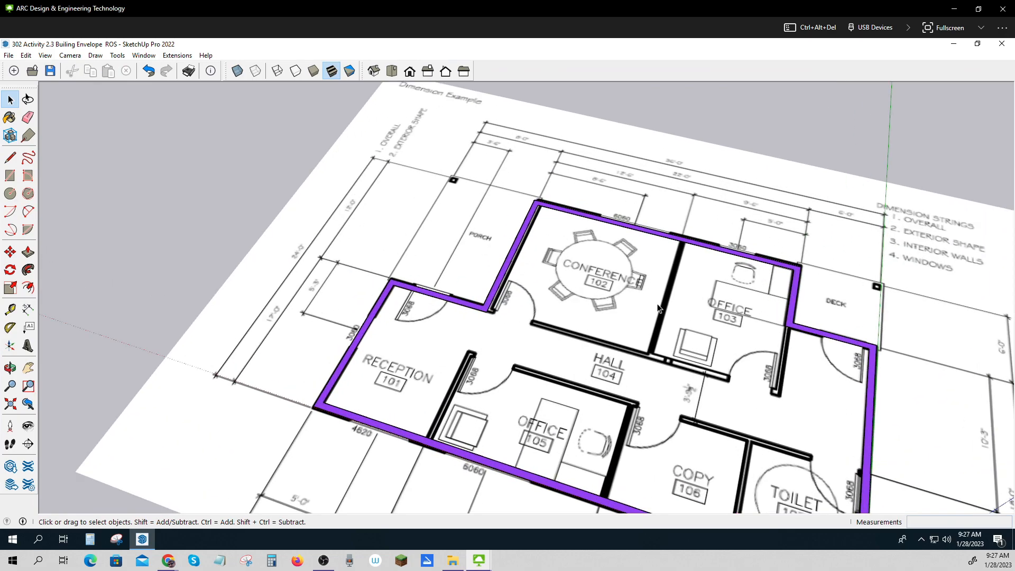
left_click(10, 157)
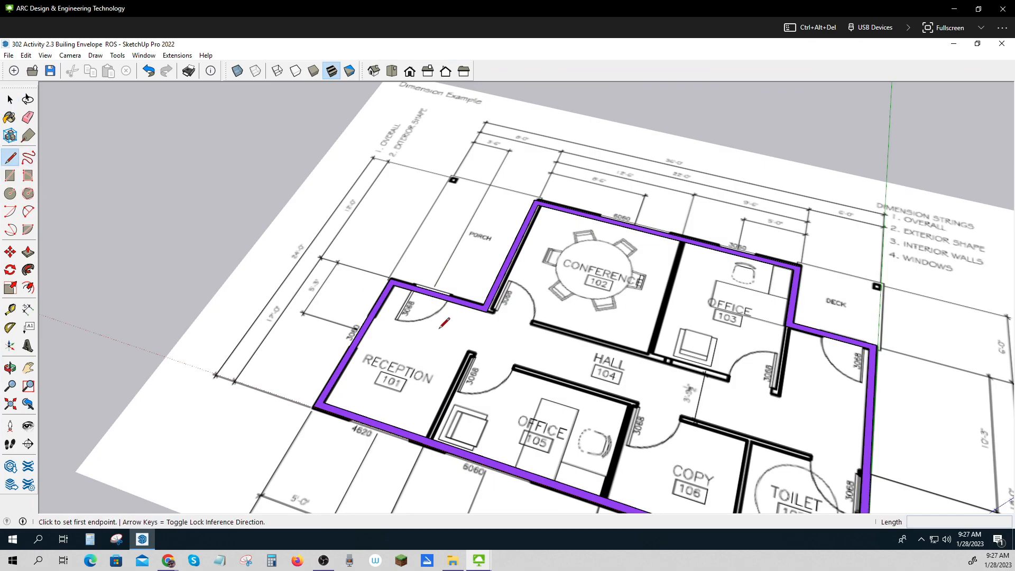
left_click(486, 311)
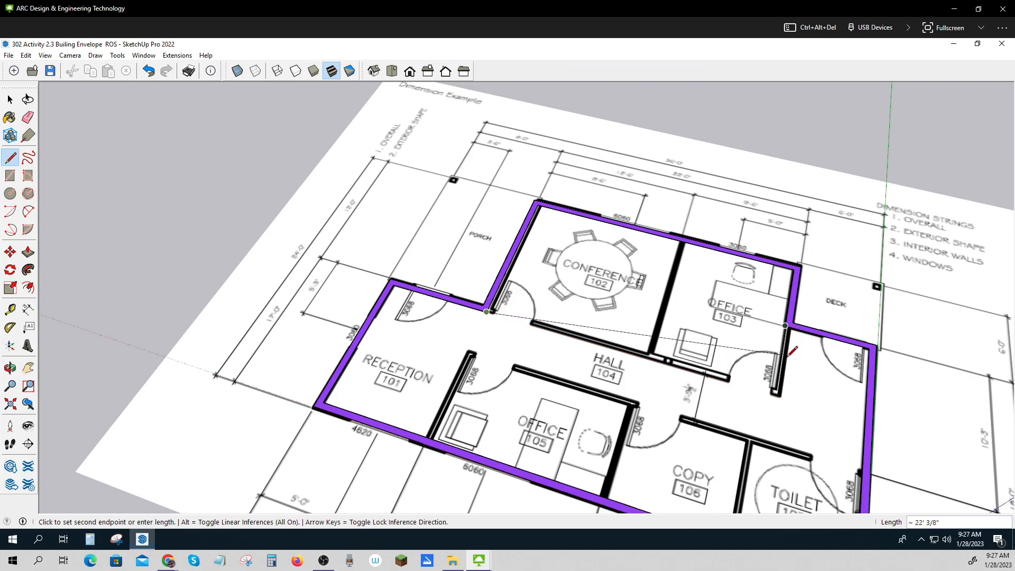
left_click(774, 395)
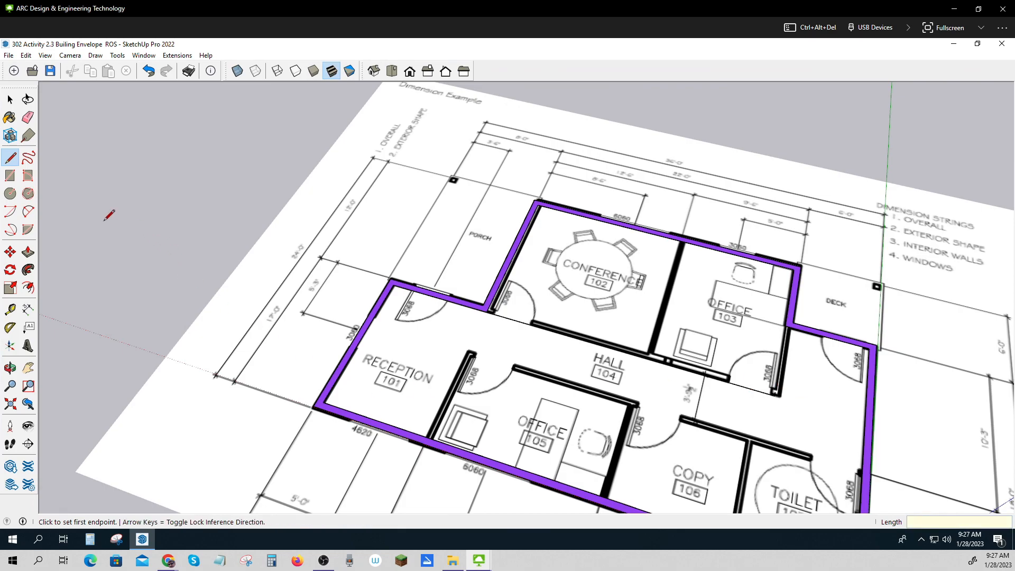
Draw a hall wall rectangle 21' 8 13/16" by 4" along that line and delete the face covering the floor plan.
left_click(10, 175)
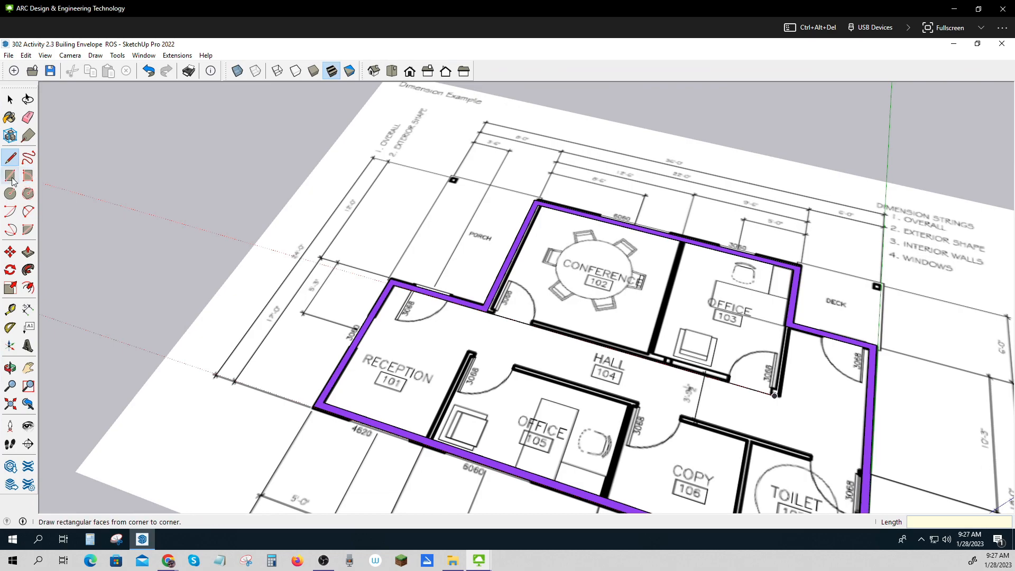
left_click(486, 312)
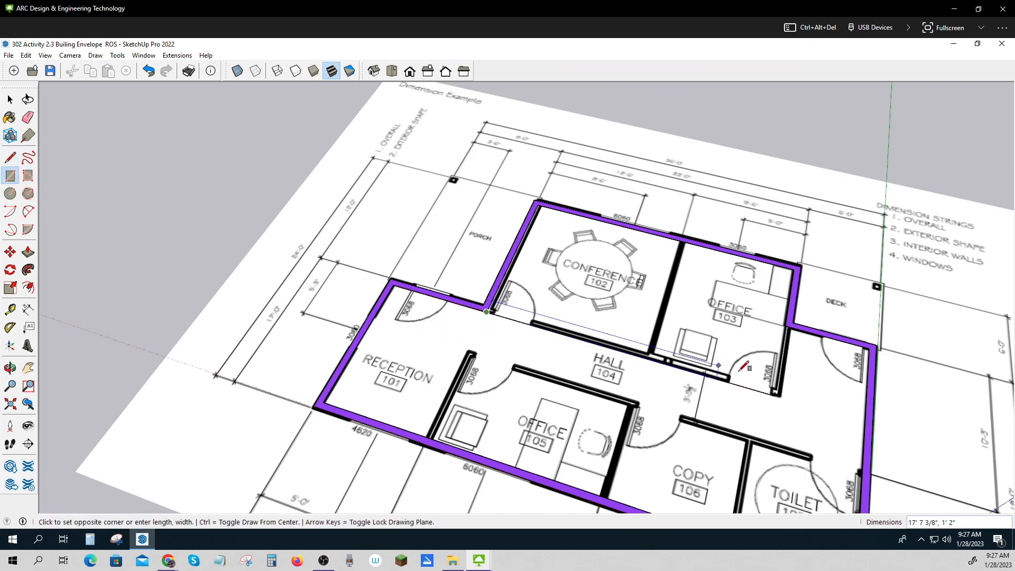
left_click(775, 392)
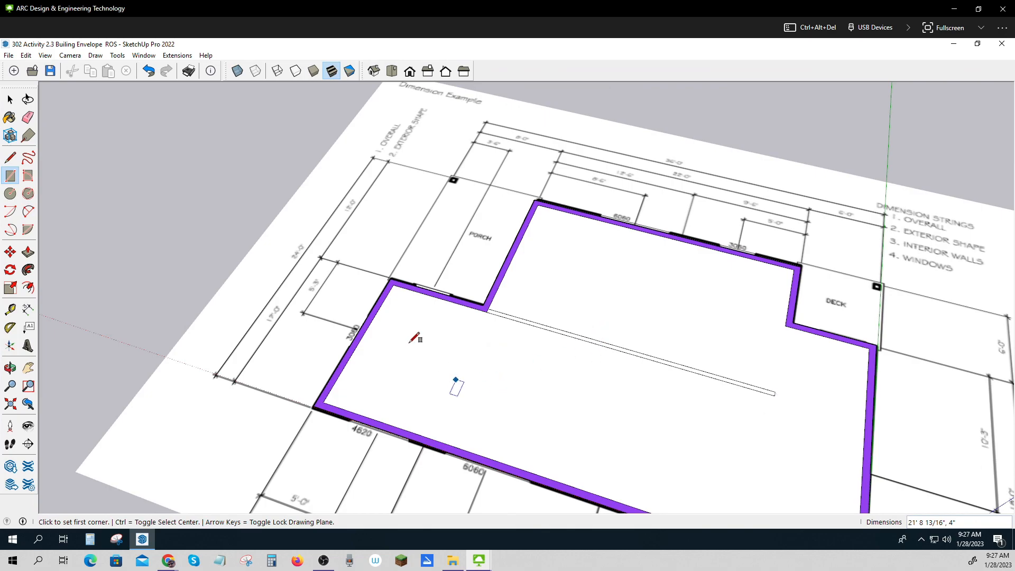
left_click(10, 99)
left_click(482, 404)
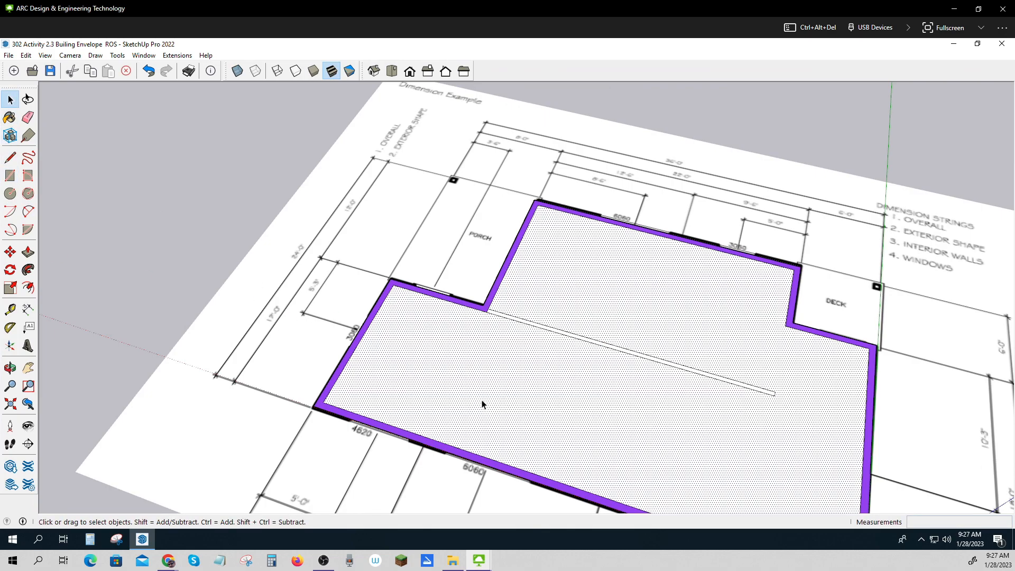
key("Delete")
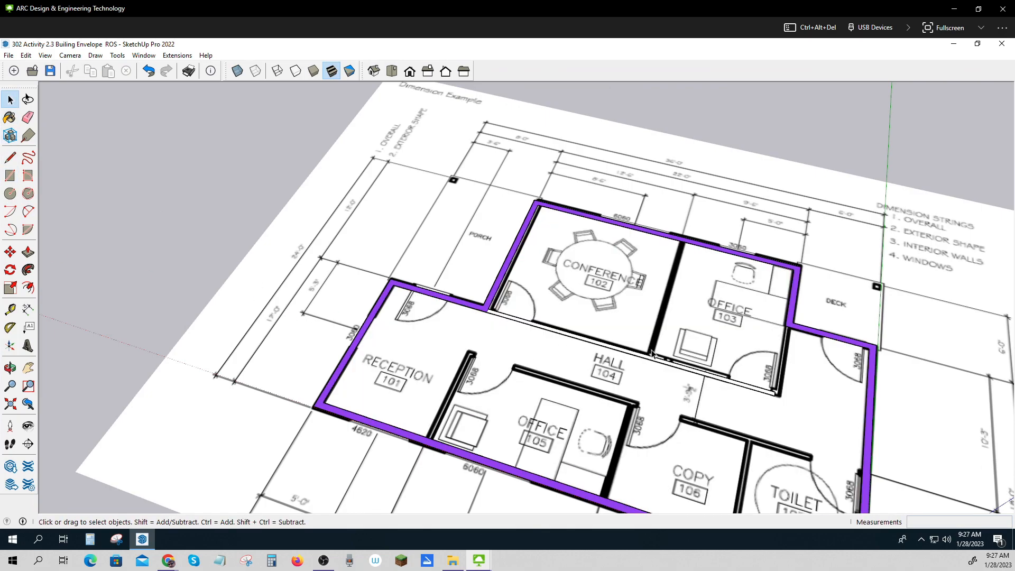
Draw a small 4" rectangle at the inner wall corner beside the deck, where Office 103's side wall starts.
left_click(10, 175)
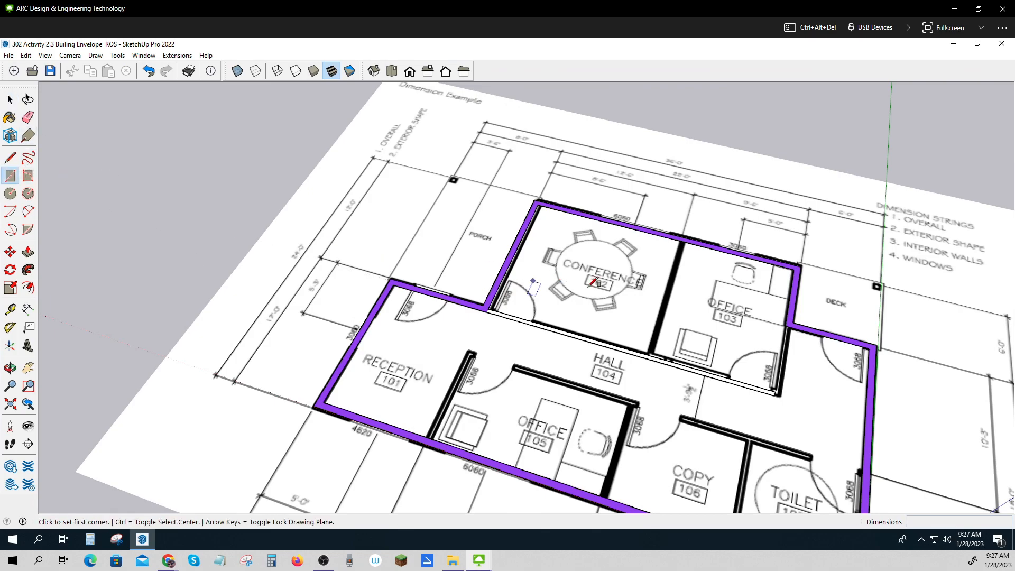
left_click(785, 325)
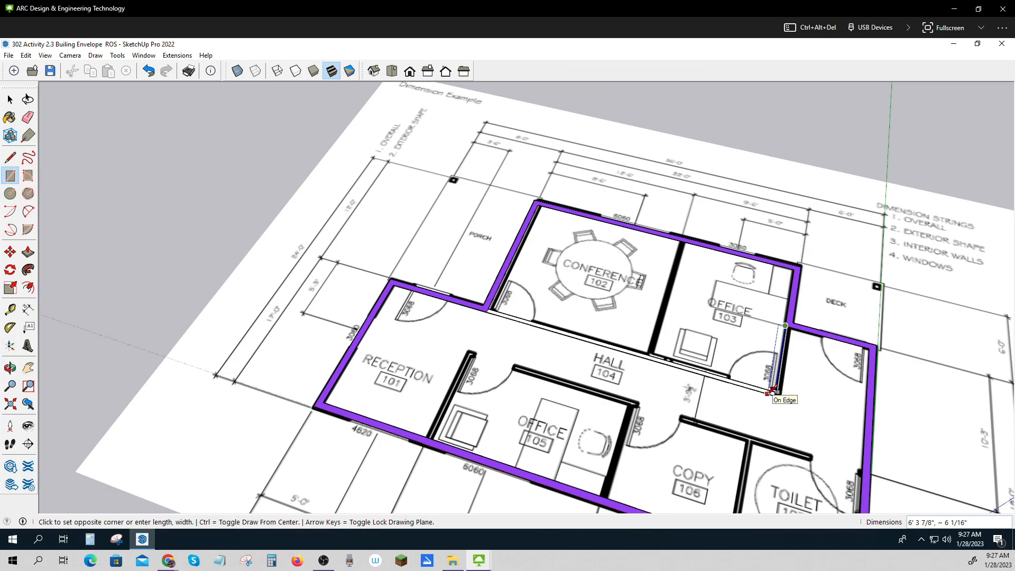
left_click(769, 392)
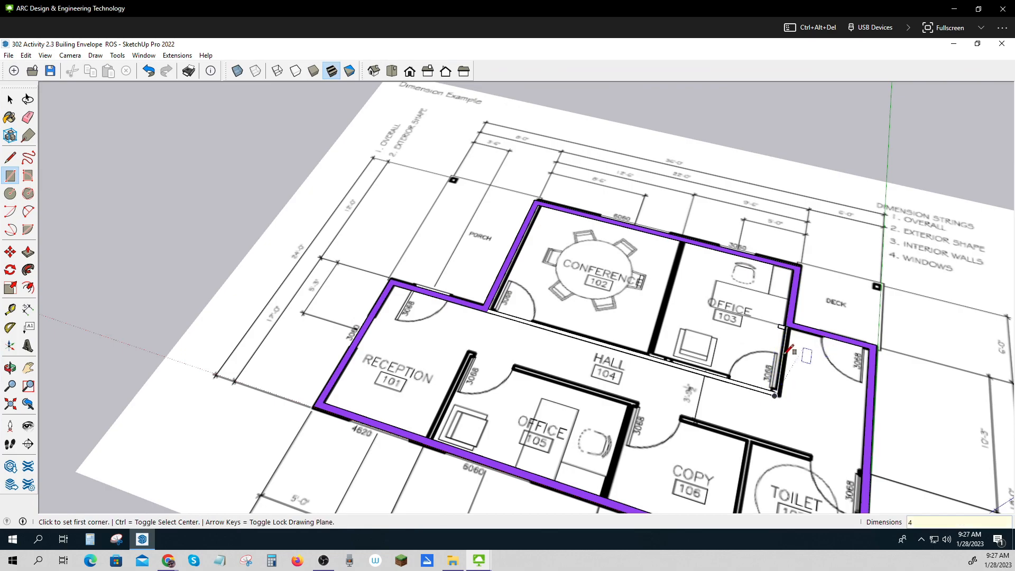
scroll(782, 345, "up", 2)
scroll(786, 340, "up", 2)
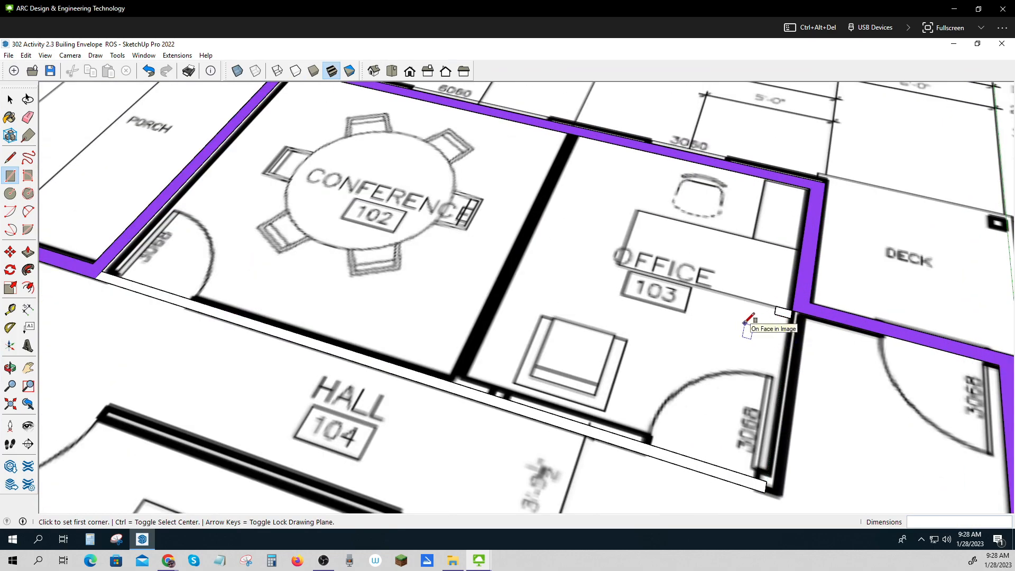
Draw a 4" line along the upper edge of the hall wall, starting from its end corner near Office 103's door.
key("space")
key("l")
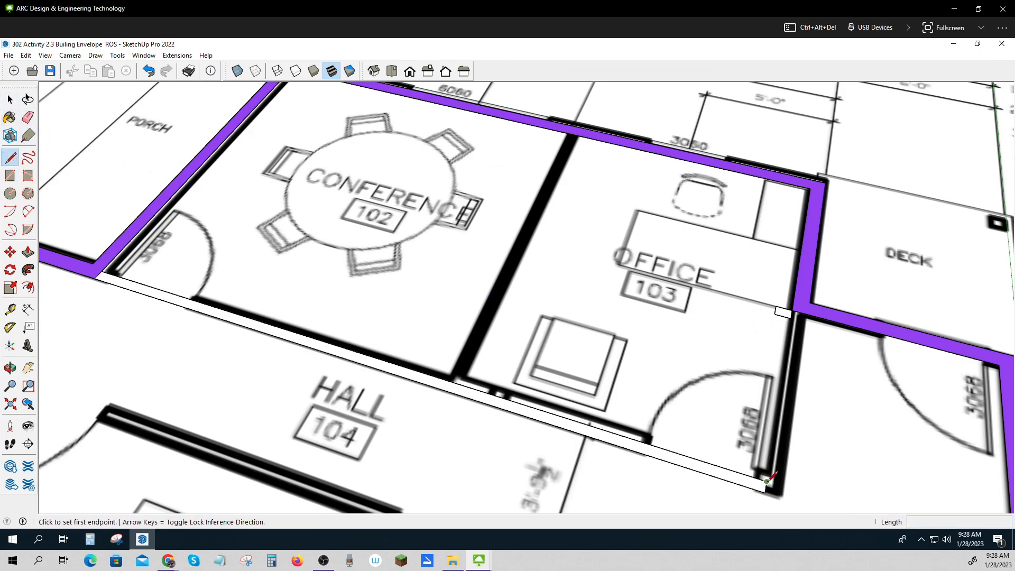
left_click(767, 481)
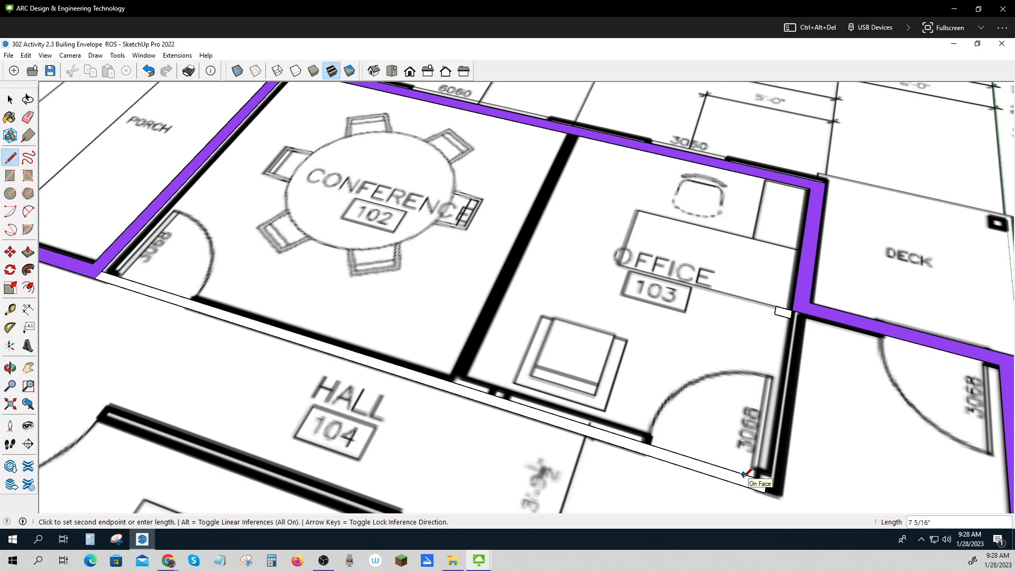
left_click(746, 473)
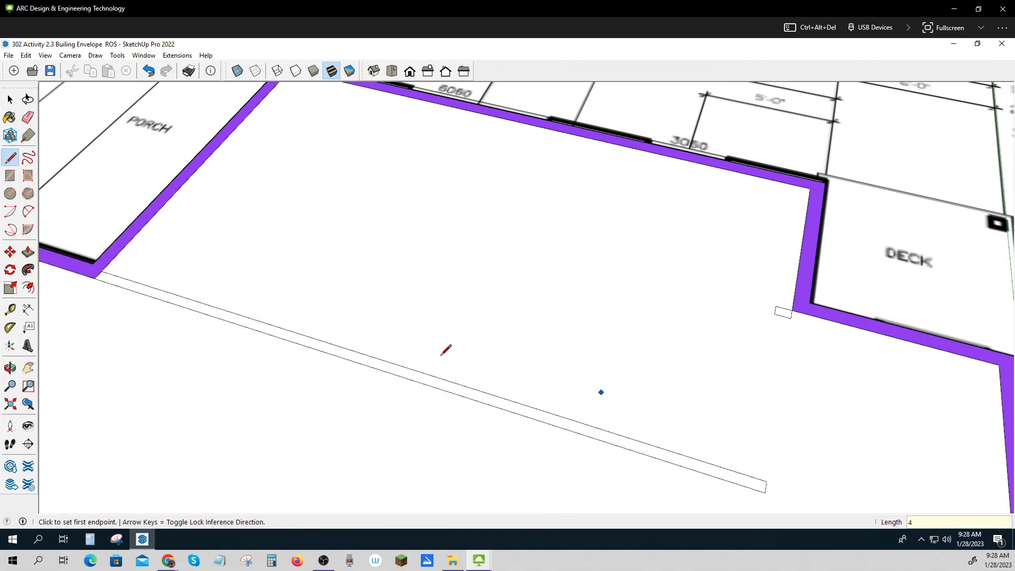
Draw Office 103's side wall as a rectangle 5' 11 7/8" by 4" from the deck's inner corner to the hall wall.
left_click(10, 174)
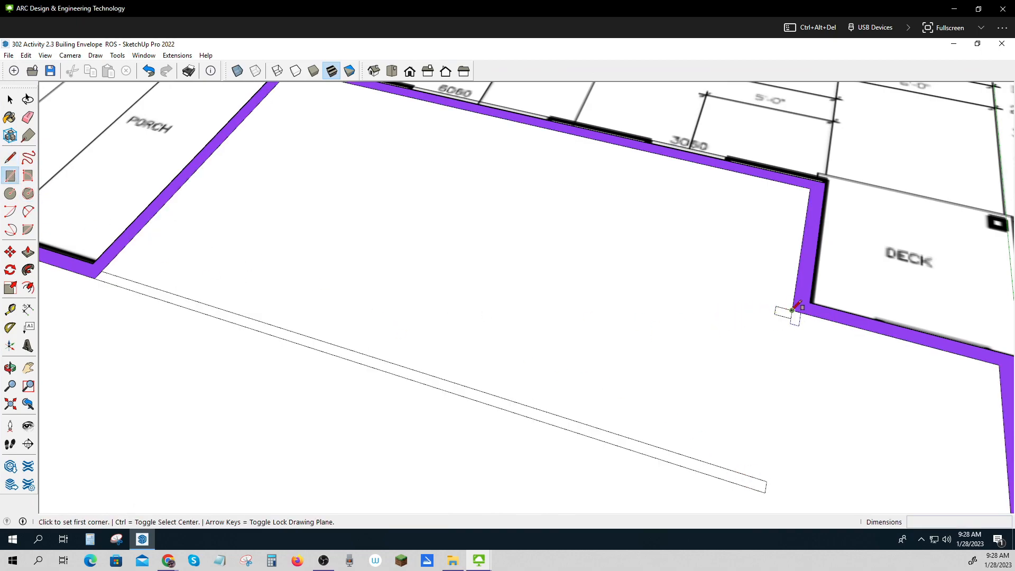
left_click(791, 310)
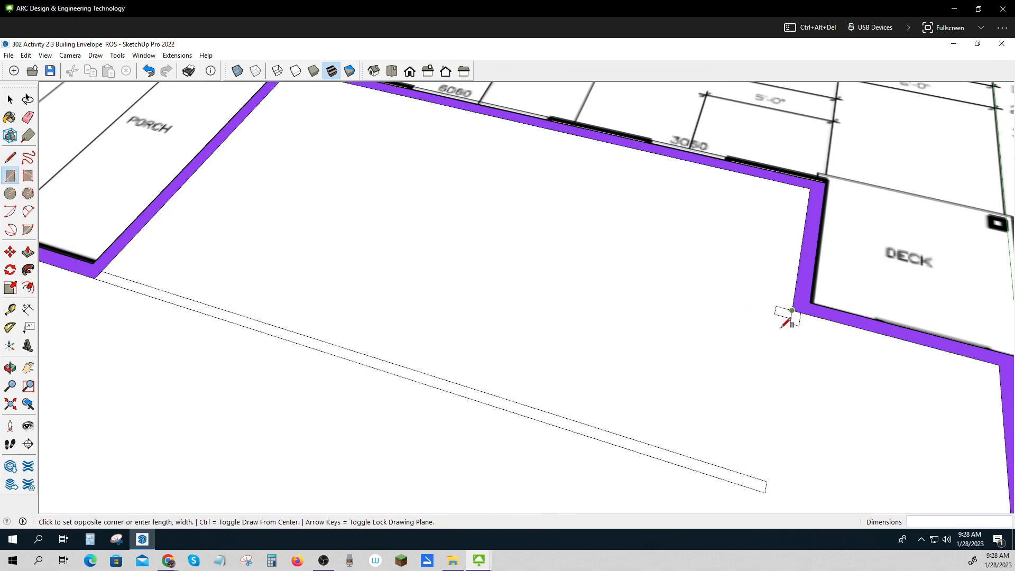
left_click(758, 473)
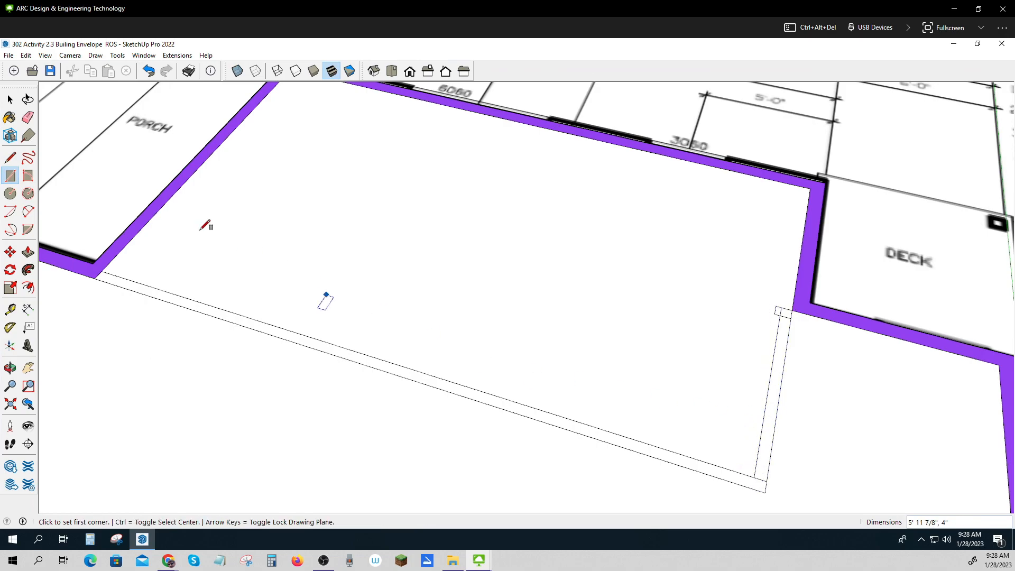
Erase the stray edges of the small rectangle beside the deck's inner corner.
left_click(28, 117)
left_click(776, 309)
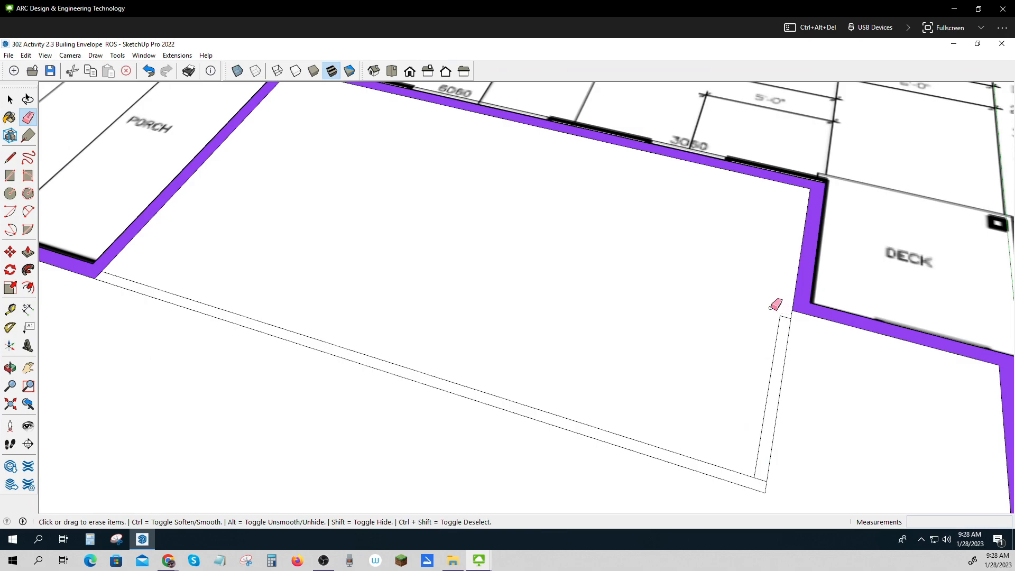
scroll(829, 421, "down", 2)
scroll(829, 422, "down", 2)
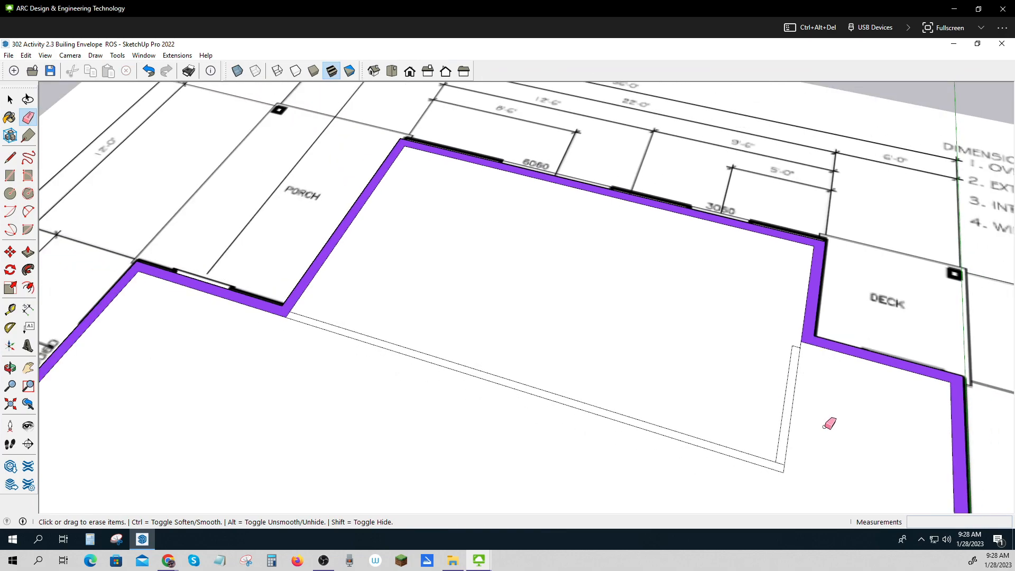
scroll(813, 347, "up", 4)
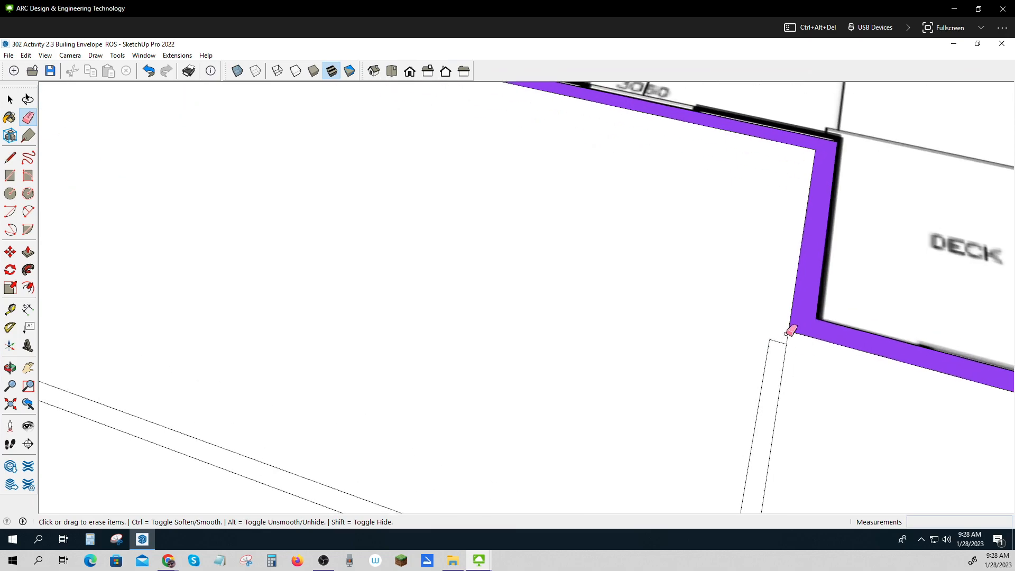
scroll(788, 334, "down", 3)
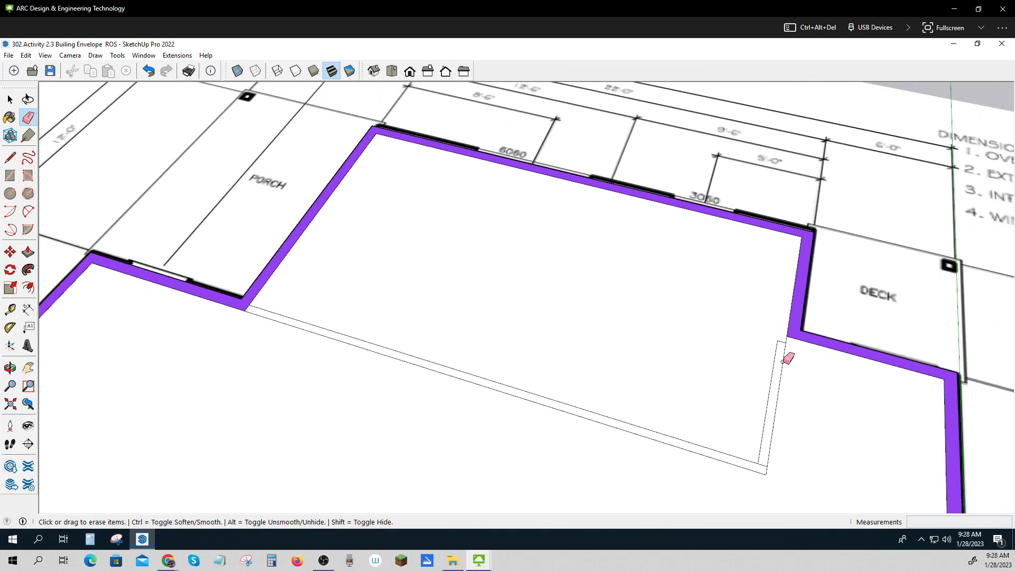
Delete the misplaced side wall rectangle of Office 103 between the deck corner and the hall wall.
left_click(10, 100)
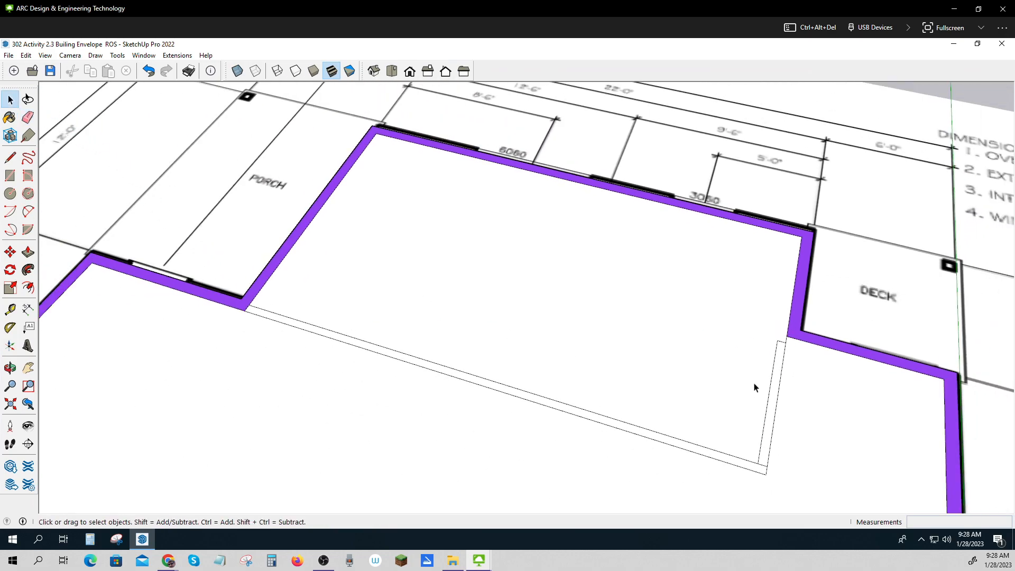
left_click_drag(757, 334, 799, 485)
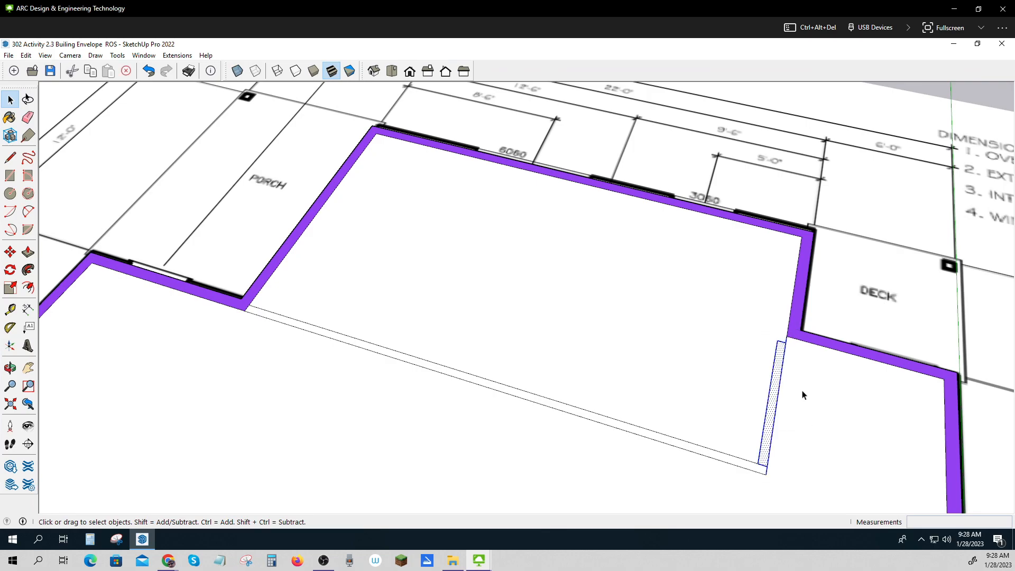
key("Delete")
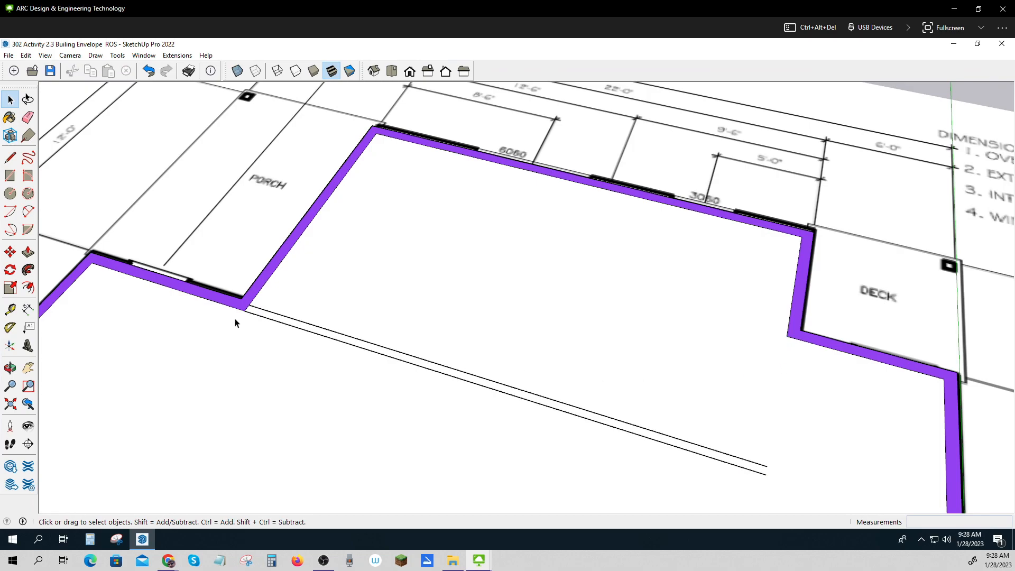
Draw Office 103's side wall as a rectangle 6' 3 7/8" by about 3 15/16" from the deck's inner wall corner to the hall wall's lower end.
left_click(10, 176)
left_click(786, 336)
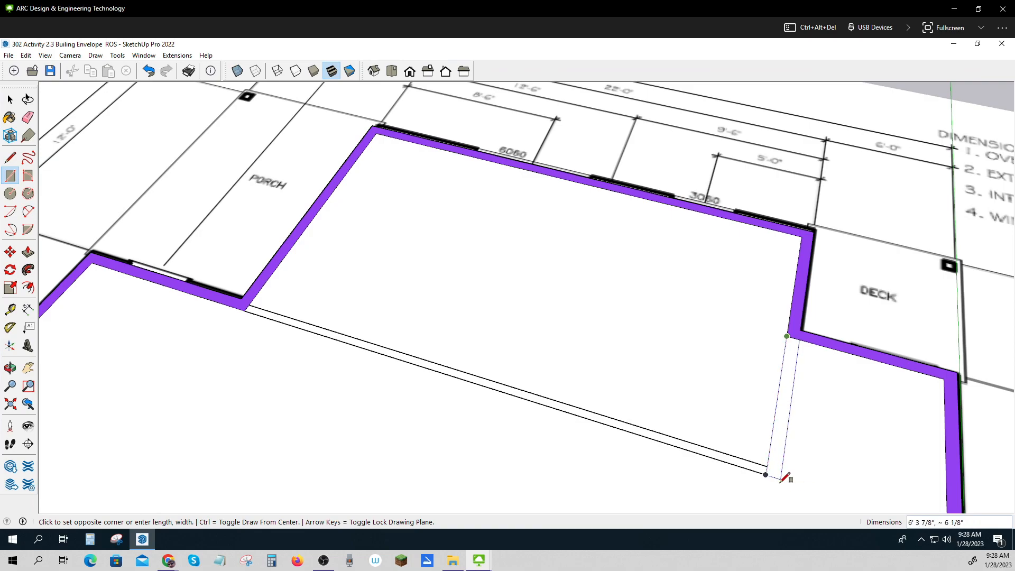
scroll(788, 476, "up", 2)
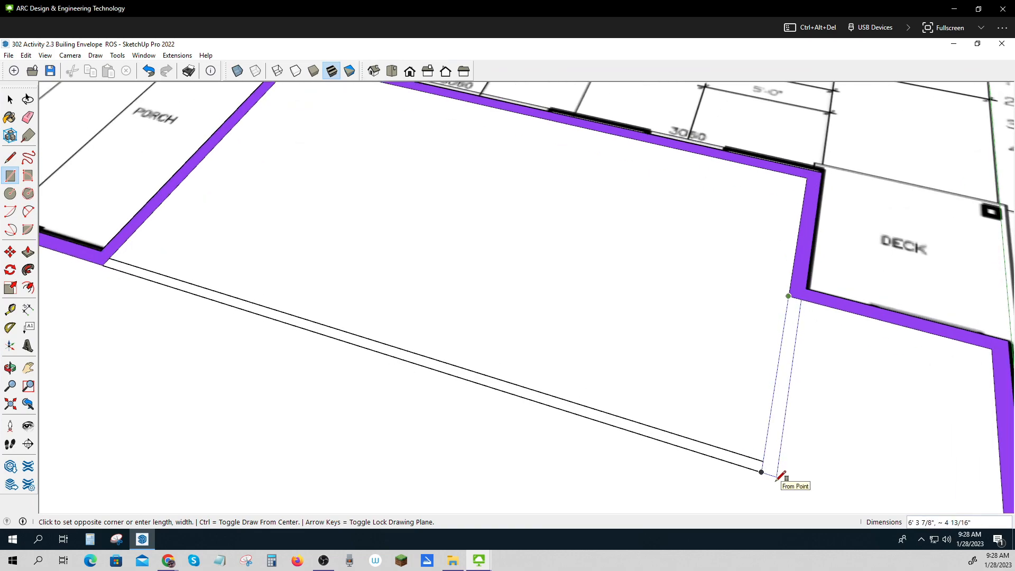
scroll(783, 476, "up", 2)
scroll(780, 475, "up", 1)
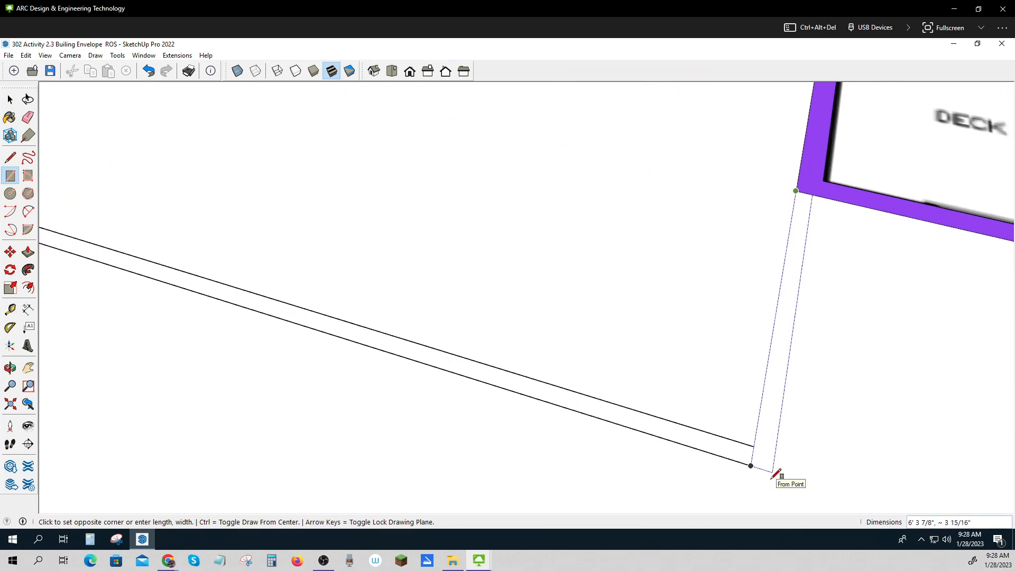
left_click(775, 473)
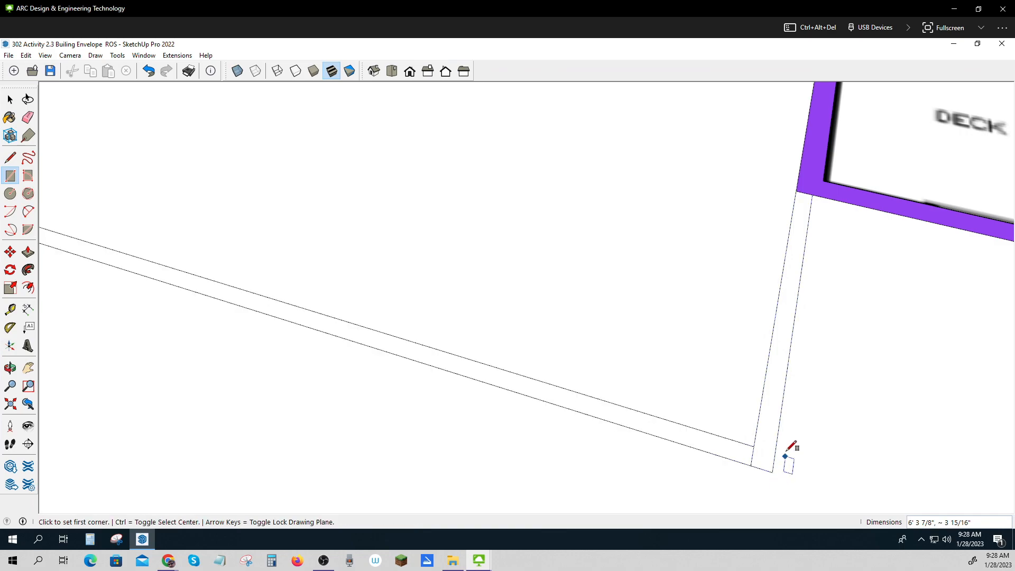
scroll(788, 453, "down", 1)
scroll(151, 216, "down", 5)
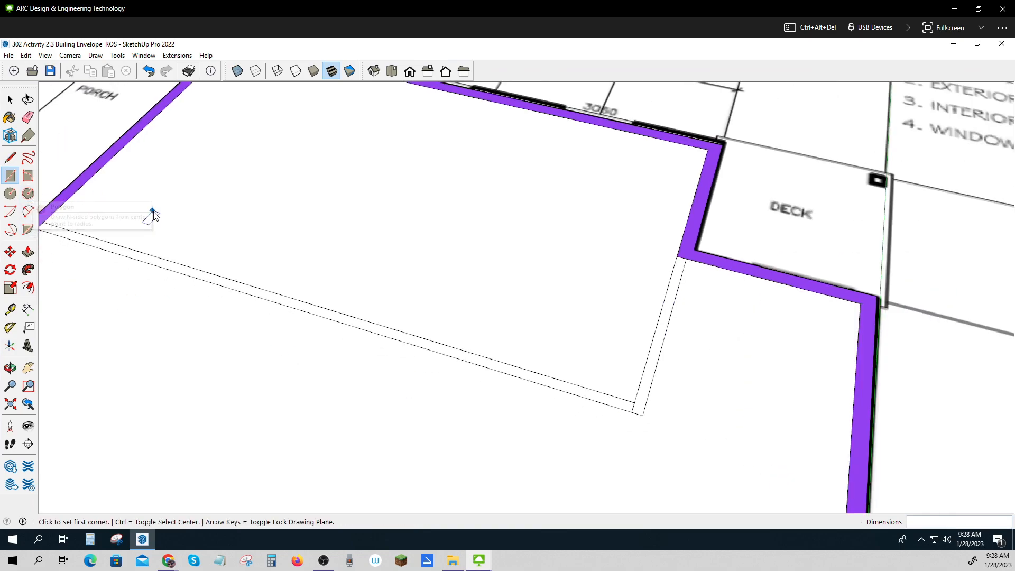
Erase the stray edges where Office 103's side wall meets the end of the hall wall.
left_click(28, 117)
scroll(352, 296, "down", 1)
scroll(351, 296, "up", 5)
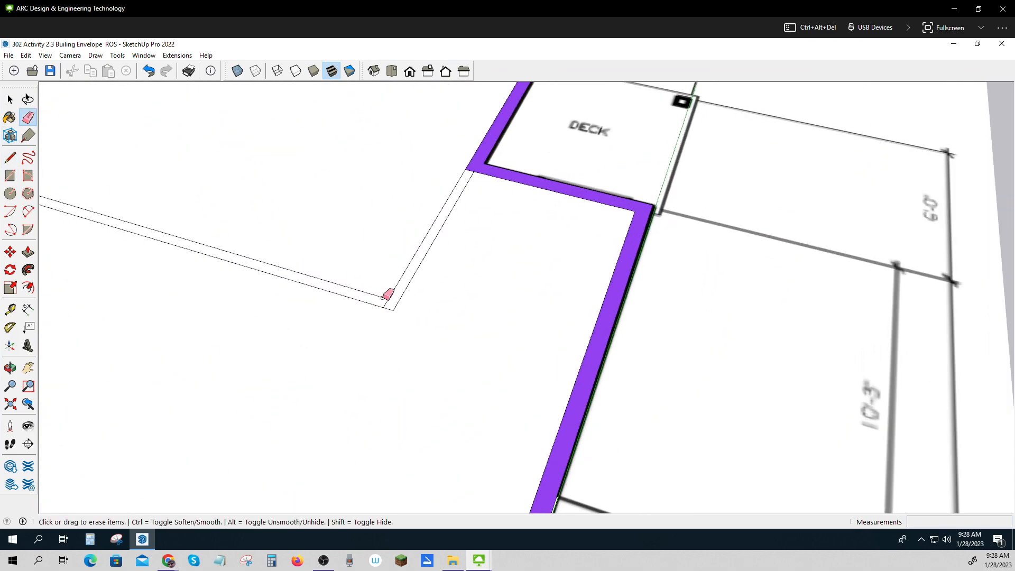
scroll(390, 294, "down", 5)
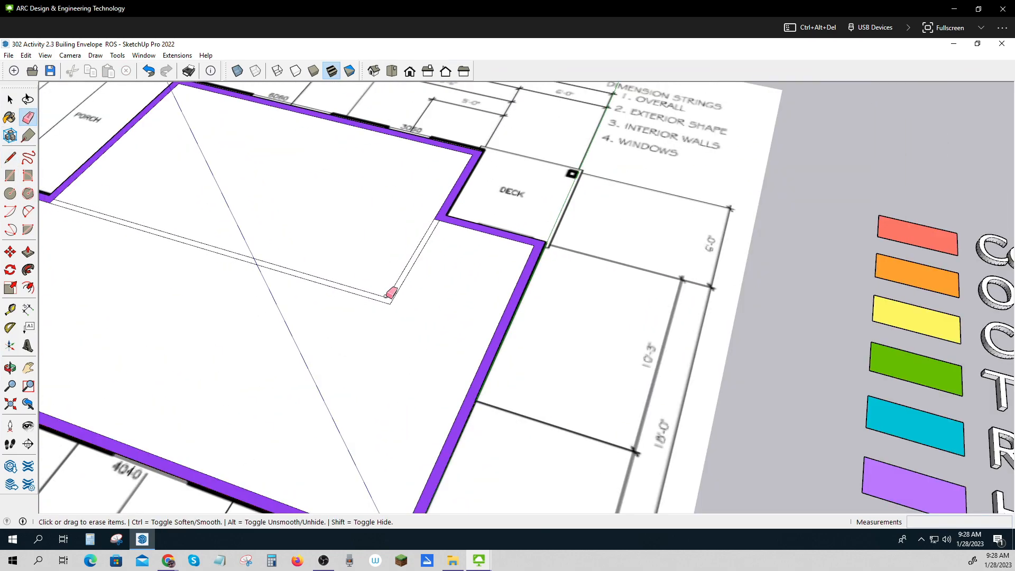
middle_click_drag(342, 355, 399, 344)
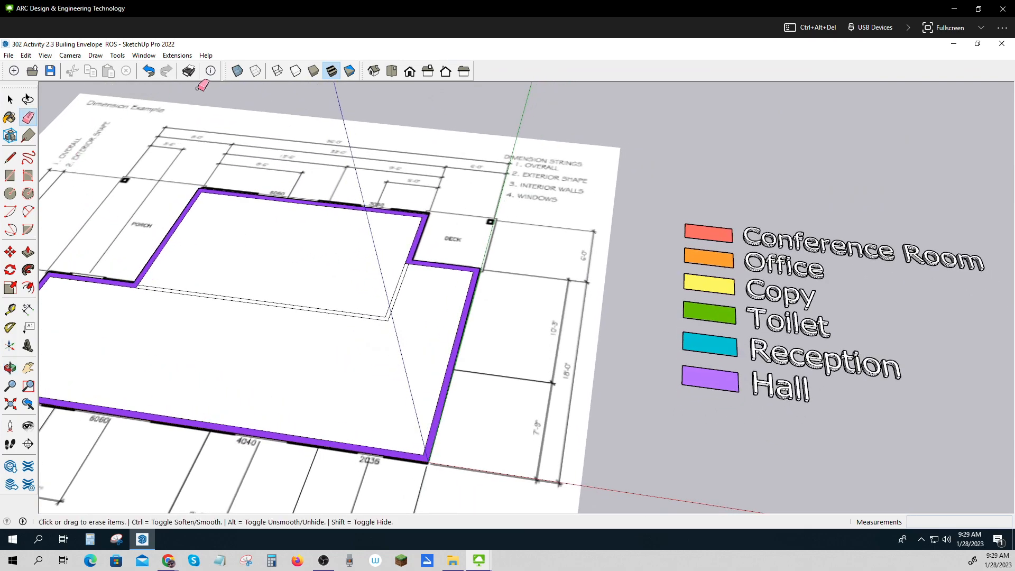
Check the plan image in wireframe, return to the shaded style, and delete the blank face covering the hall and lower rooms.
left_click(276, 71)
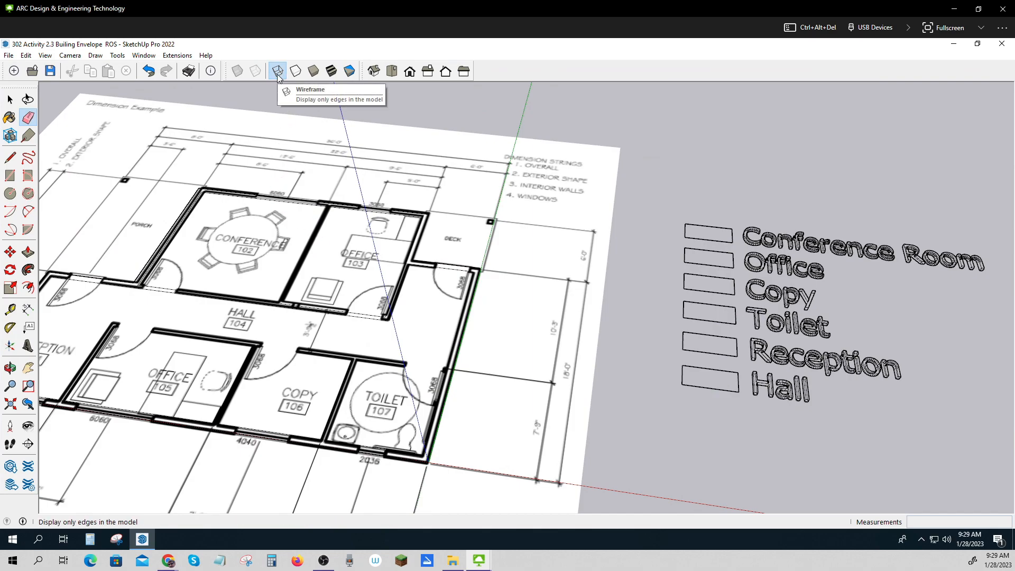
left_click(313, 71)
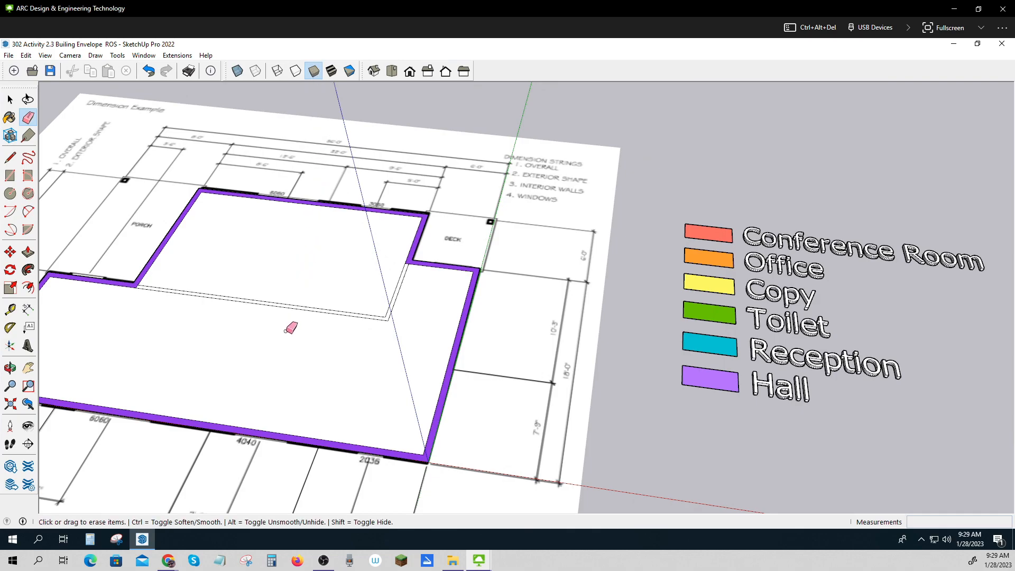
left_click(10, 100)
left_click(373, 385)
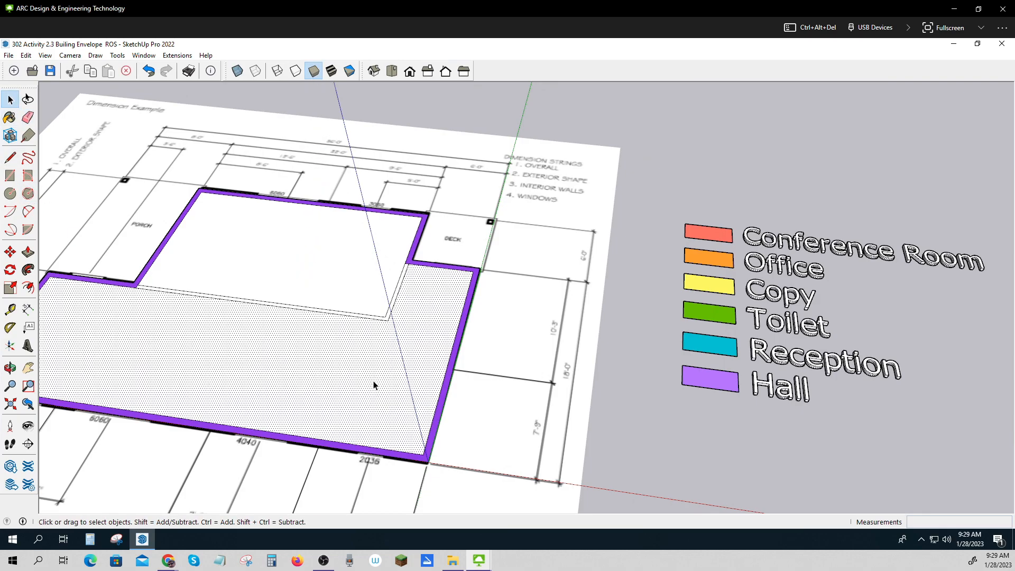
key("Delete")
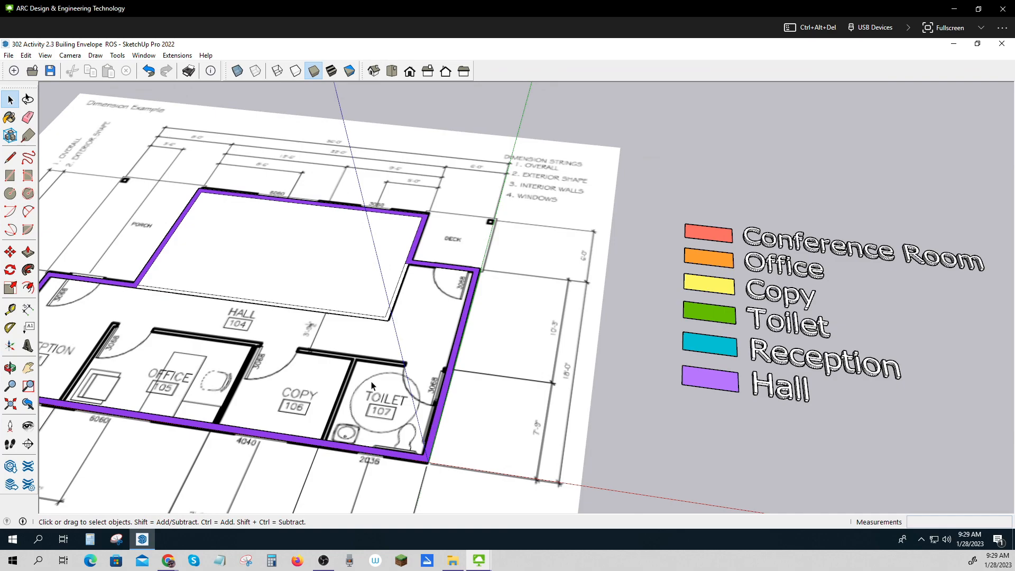
Draw a rectangle about 28' 1/8" by 7' 7 1/2" around Office 105, Copy 106 and Toilet 107, ending at the exterior wall's inner corner.
left_click(11, 175)
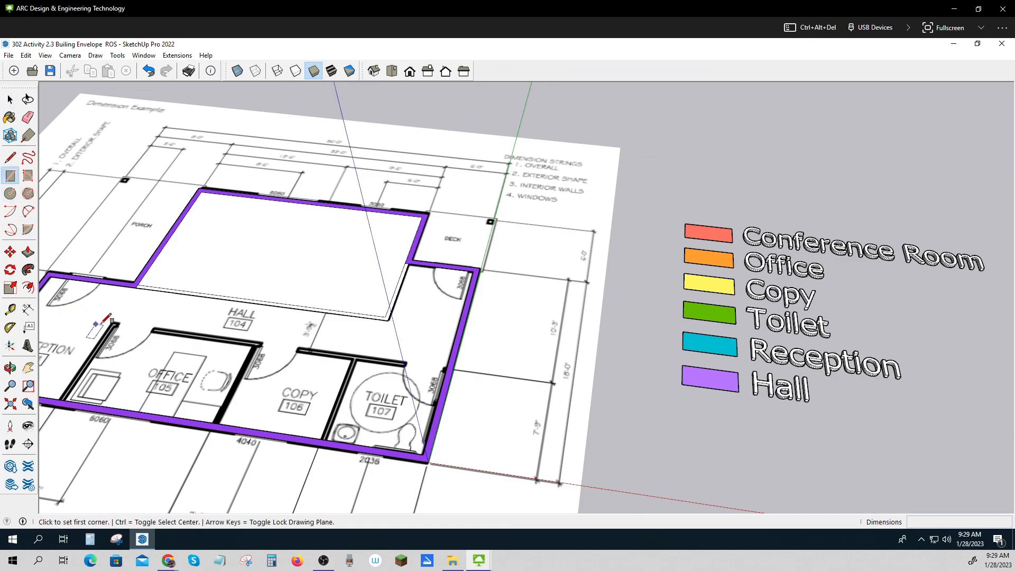
left_click(113, 320)
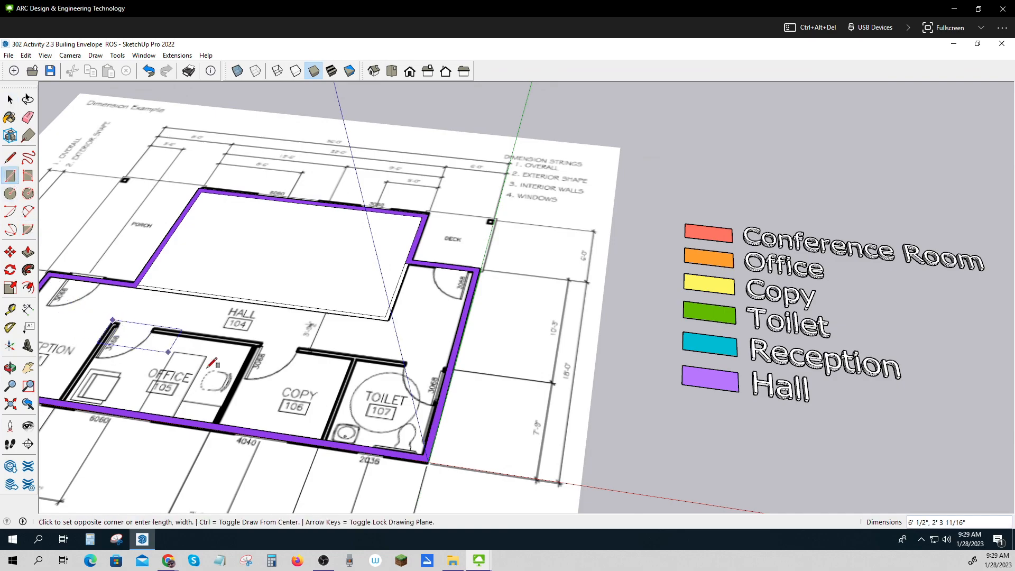
left_click(423, 453)
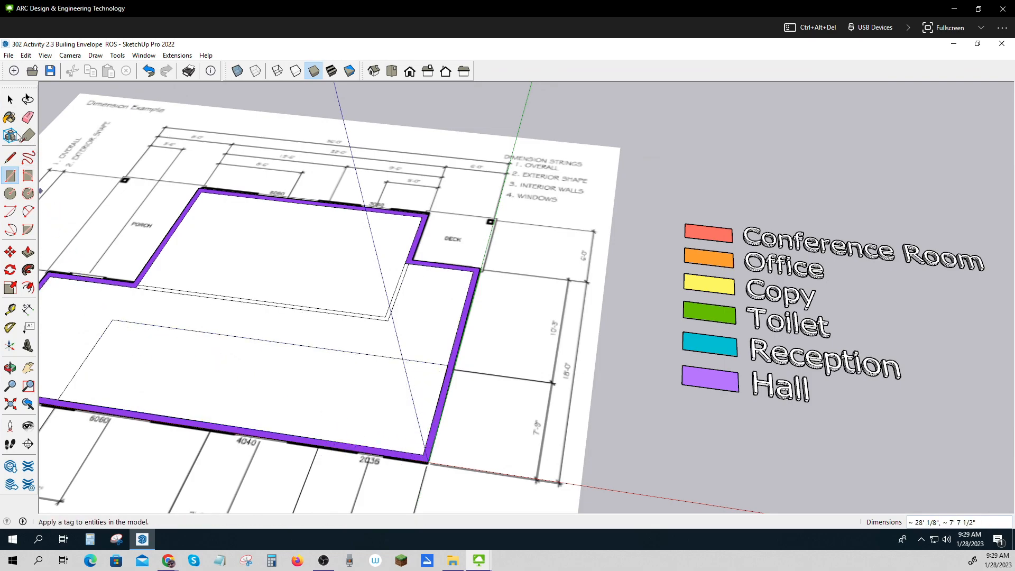
Delete the face covering Office 105, Copy 106 and Toilet 107, keeping its outline.
left_click(11, 100)
left_click(89, 323)
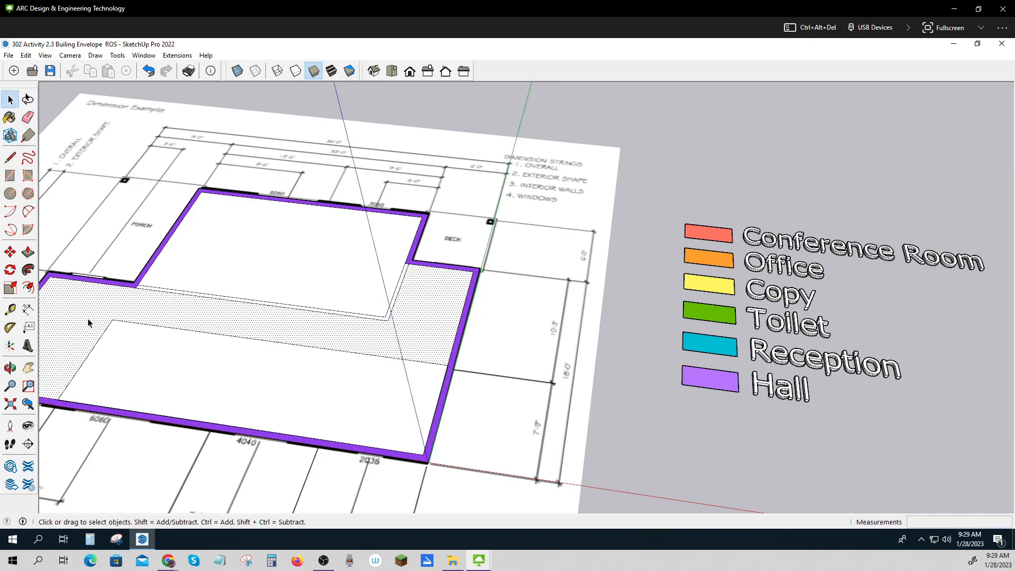
left_click(187, 393)
key("Delete")
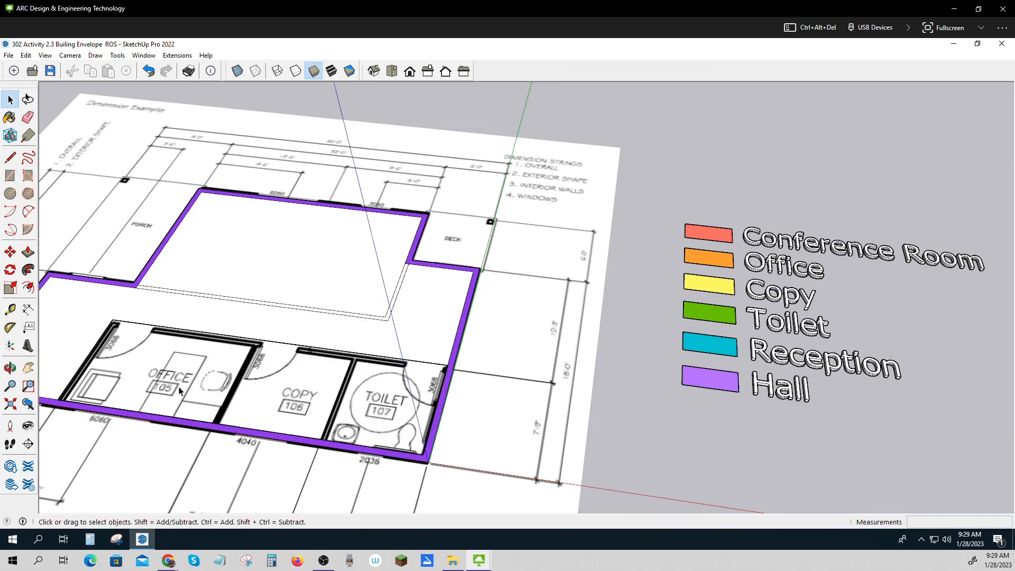
Draw the lower hall wall as a rectangle about 27' 11 11/16" by 3 5/8" from Office 105's outer corner to the exterior wall beside the toilet.
left_click(11, 176)
left_click(113, 320)
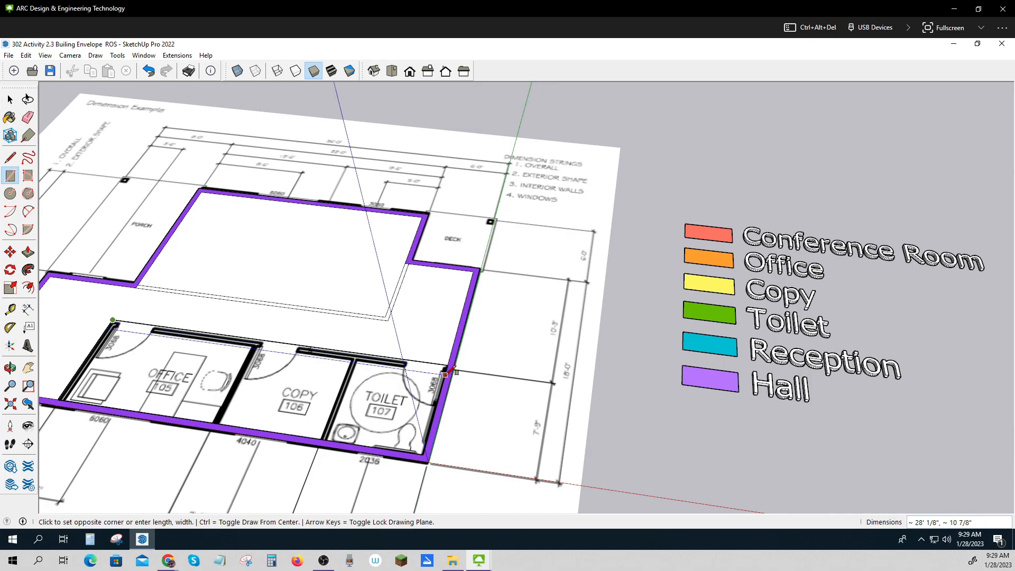
scroll(447, 368, "up", 5)
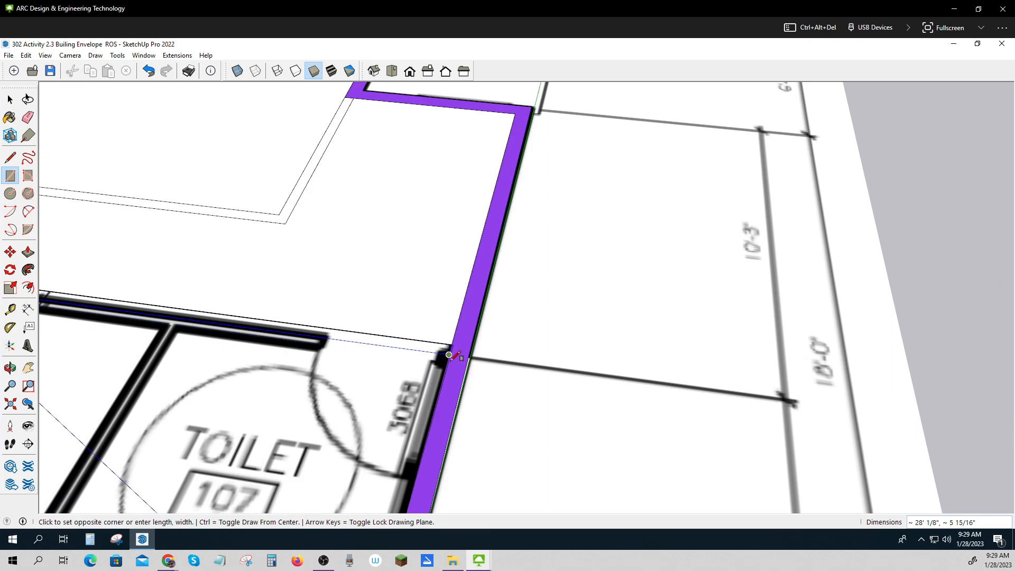
scroll(449, 359, "up", 3)
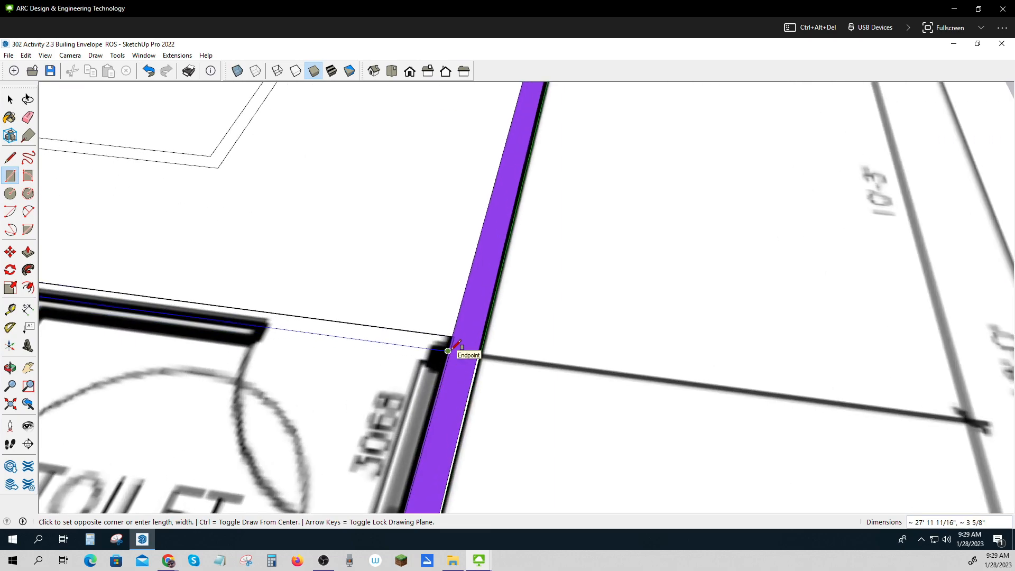
left_click(450, 350)
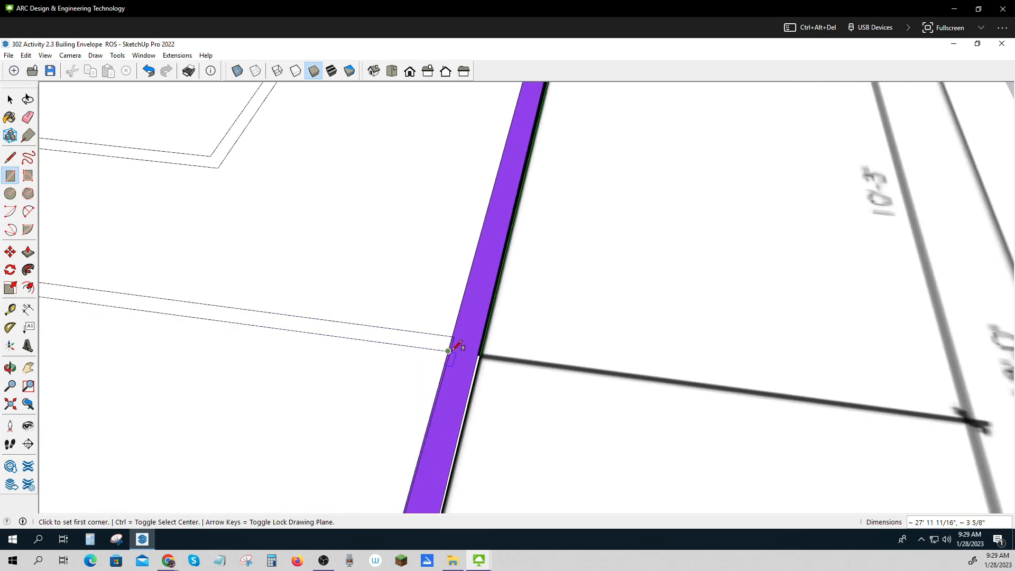
scroll(453, 349, "down", 6)
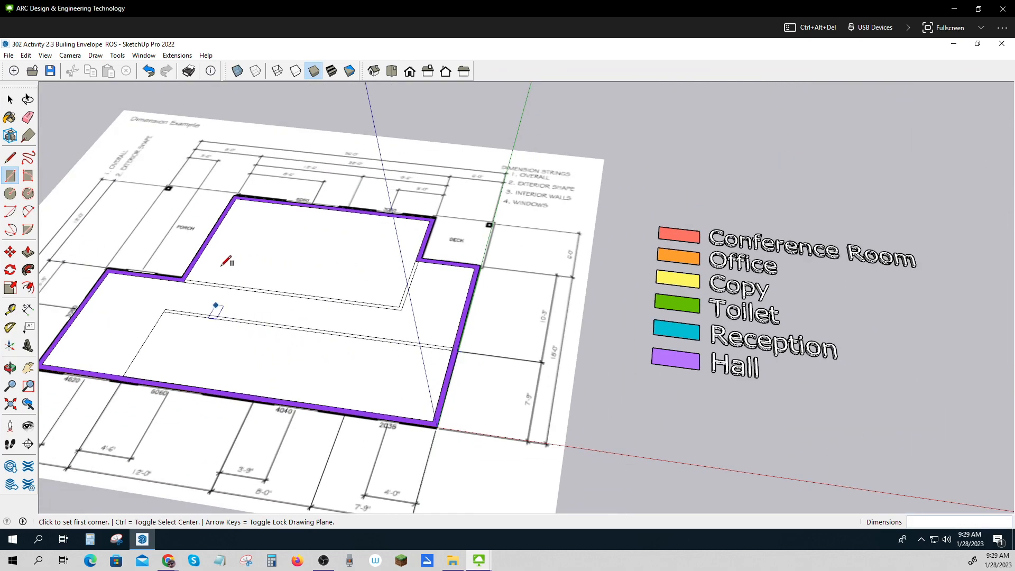
Draw Office 105's side wall as a rectangle about 7' 7 1/16" by 4 9/16" from the lower hall wall's corner to the exterior wall.
left_click(10, 100)
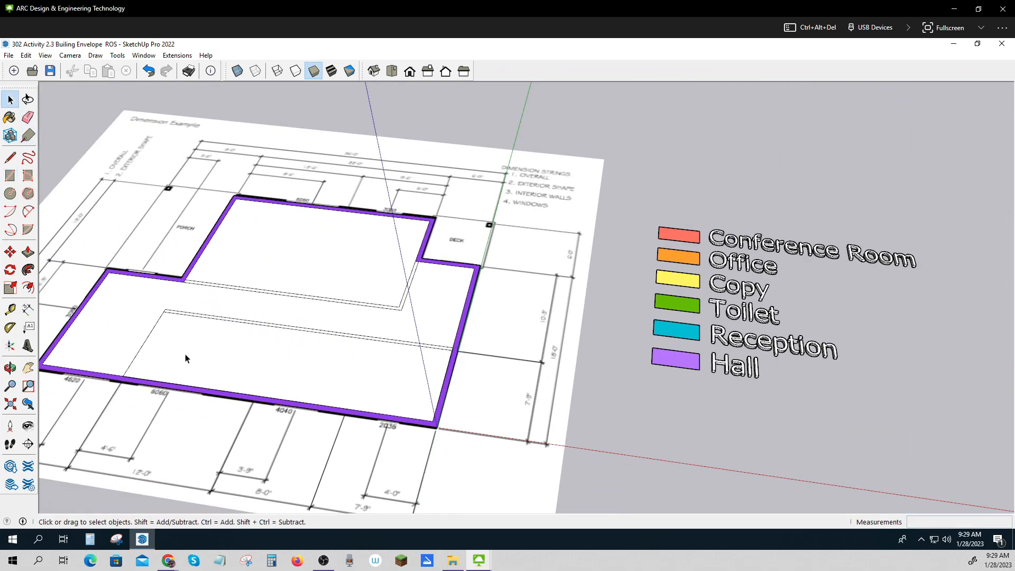
left_click(10, 175)
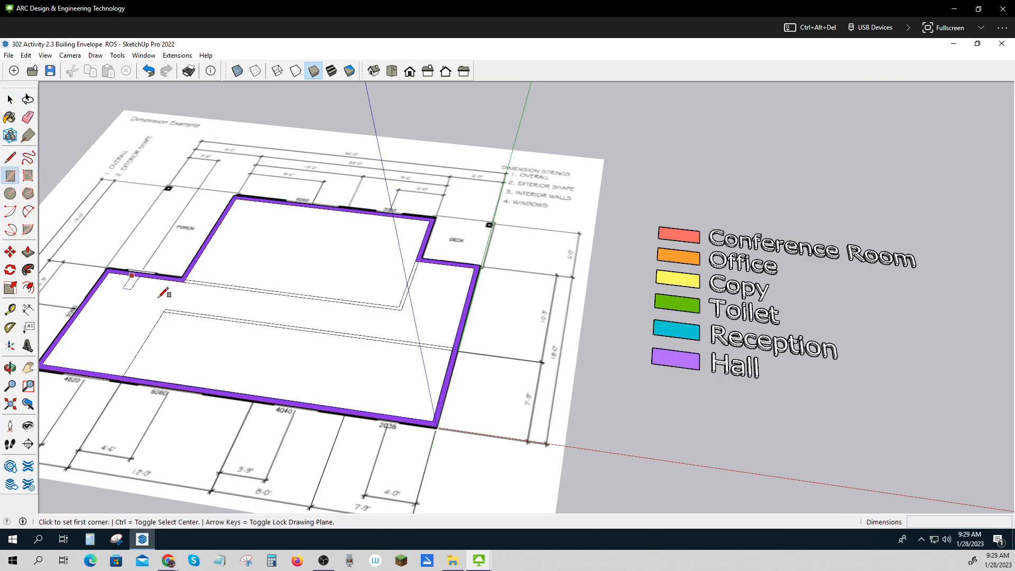
scroll(163, 306, "up", 5)
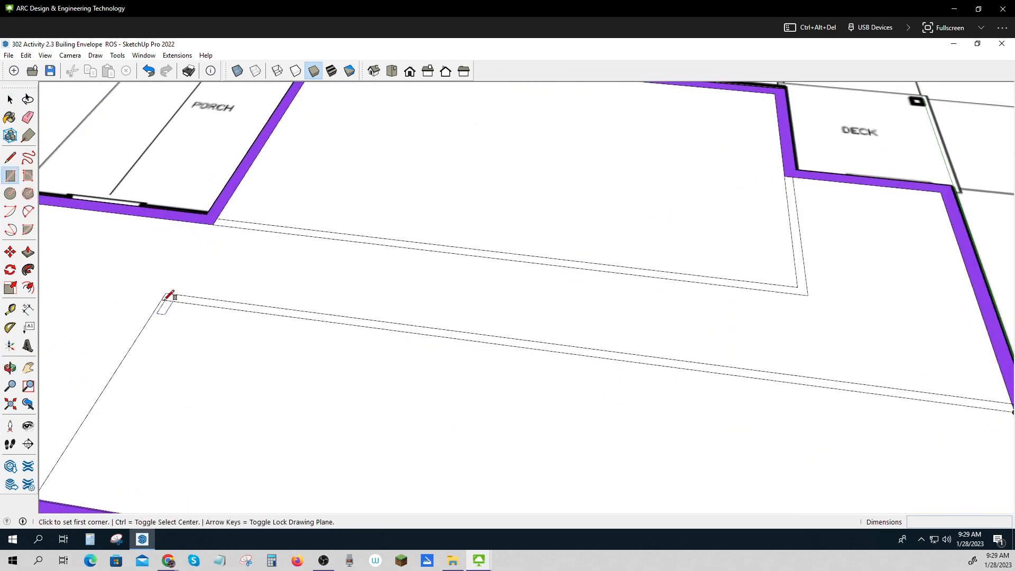
left_click(165, 294)
scroll(176, 368, "down", 5)
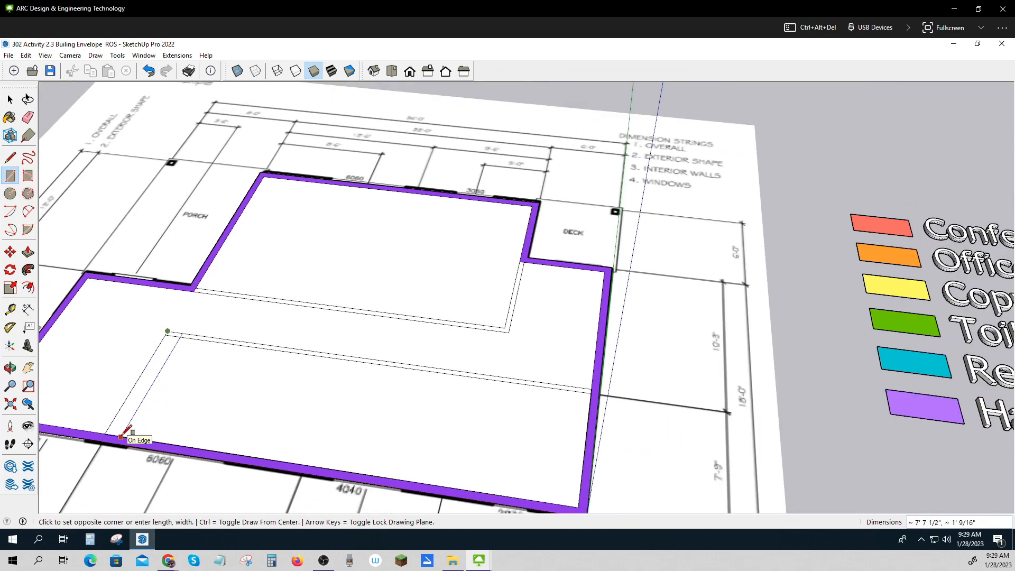
scroll(121, 434, "up", 4)
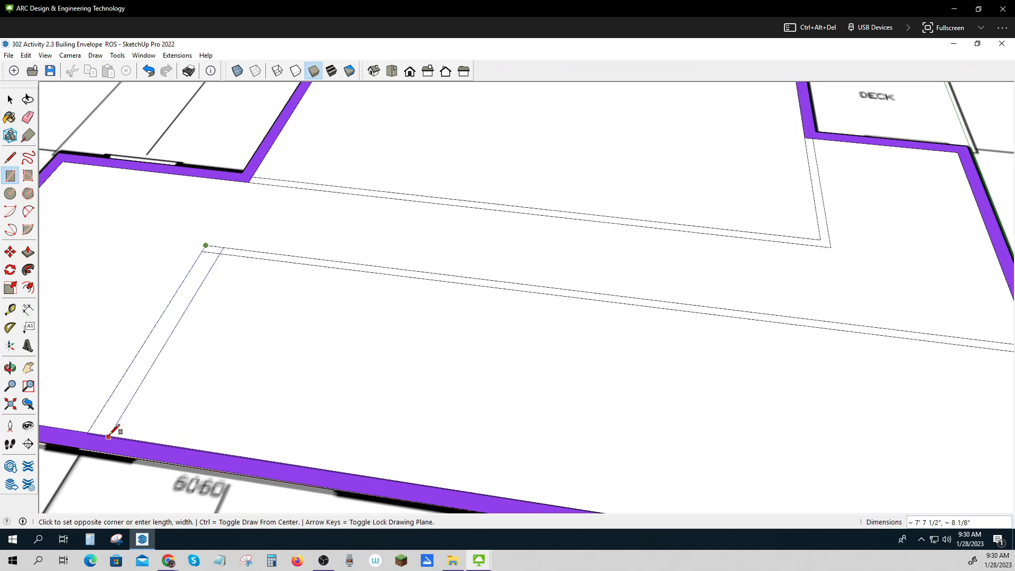
scroll(109, 437, "up", 2)
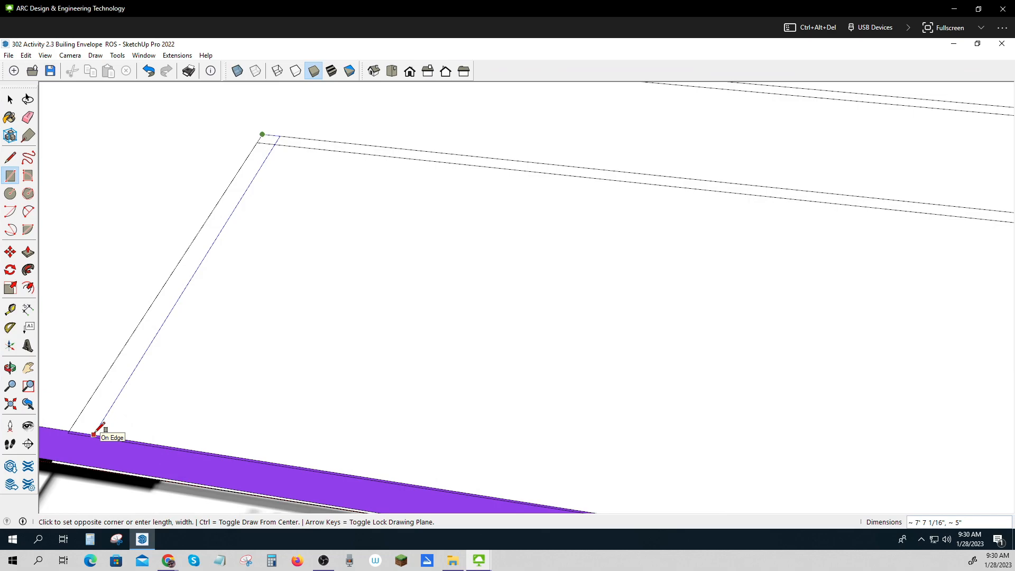
left_click(94, 431)
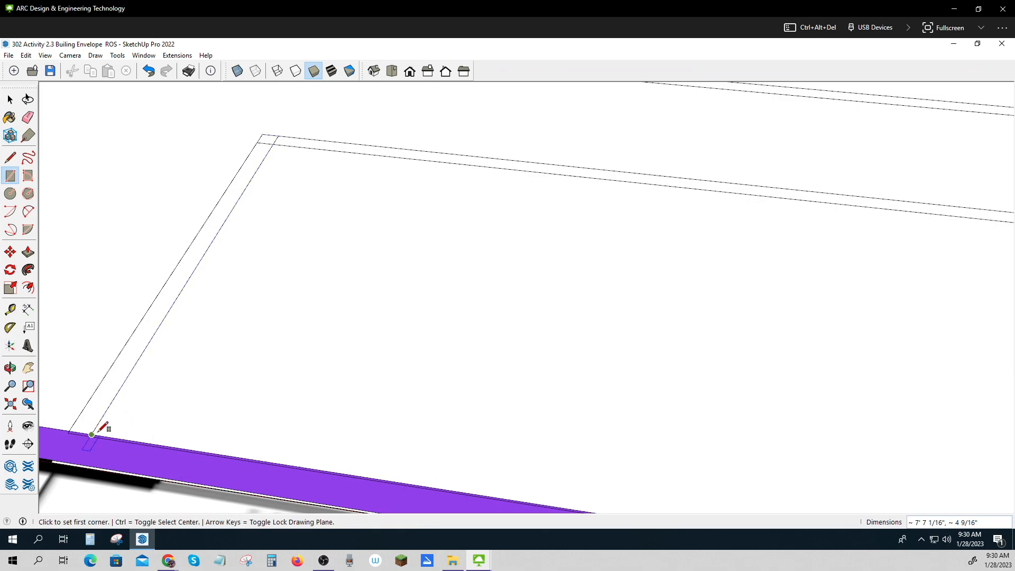
scroll(118, 415, "down", 3)
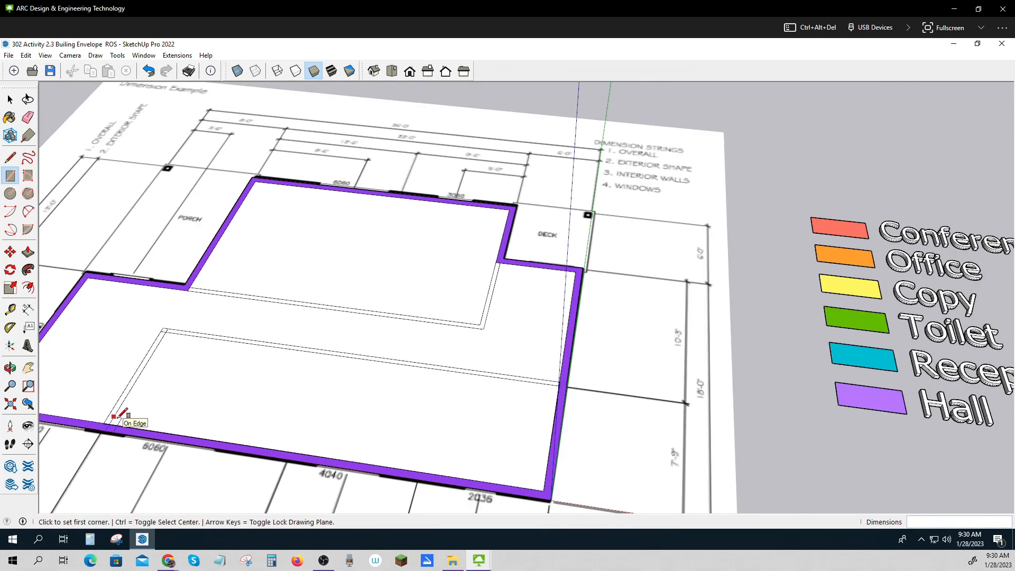
Erase the stray edges at the corner where Office 105's side wall meets the lower hall wall.
scroll(188, 293, "up", 2)
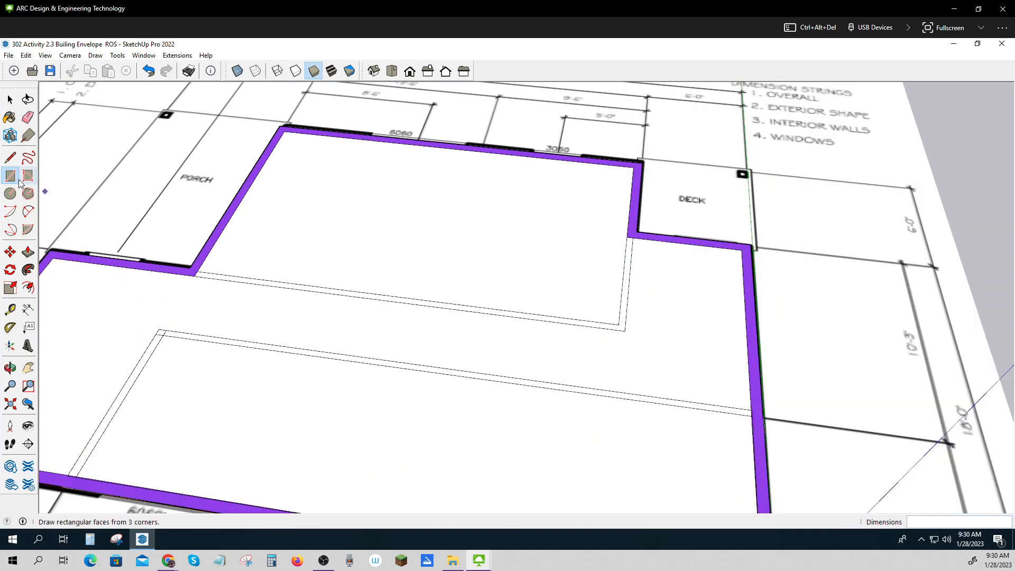
left_click(28, 116)
scroll(170, 364, "up", 3)
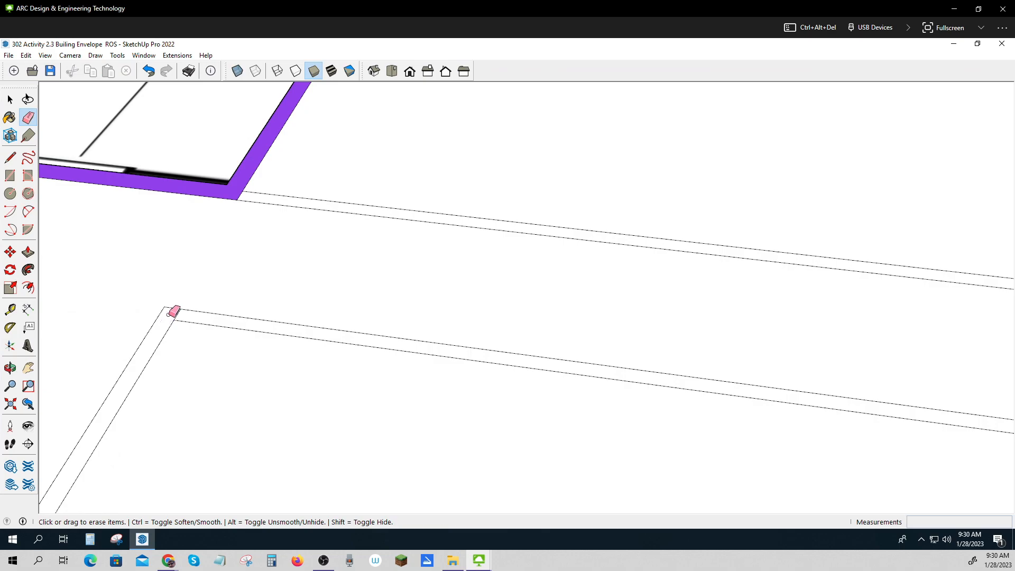
Delete the face covering Office 105, Copy 106 and Toilet 107 to expose the plan image, keeping the wall outlines.
scroll(184, 311, "down", 5)
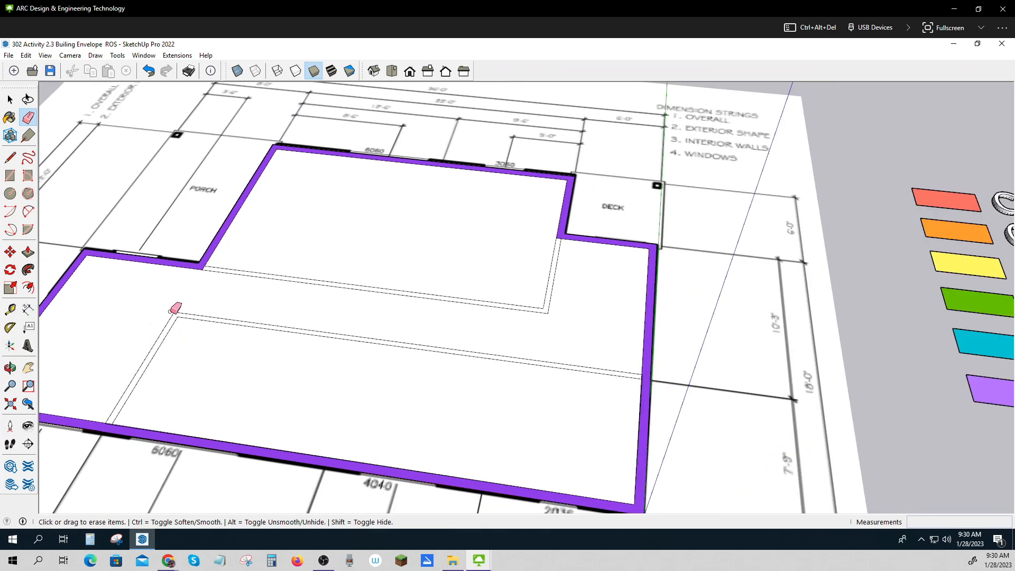
key("space")
left_click(229, 408)
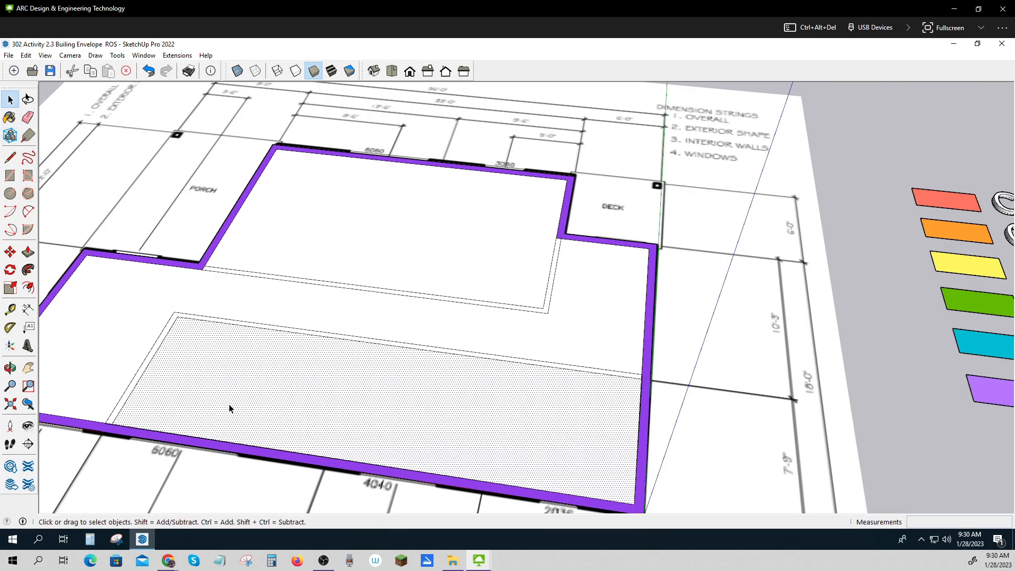
key("Delete")
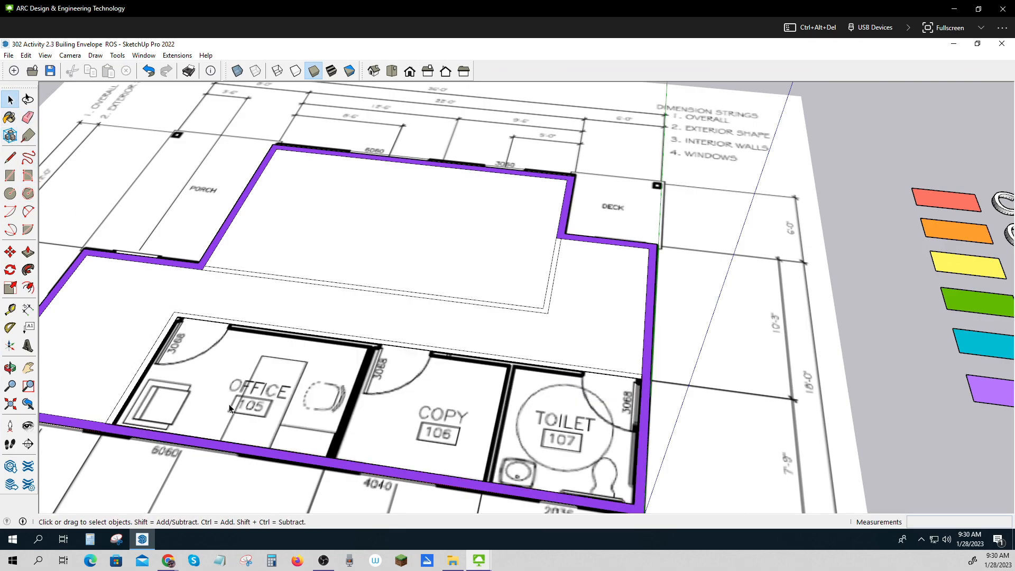
Draw the wall between Office 105 and Copy 106 as a rectangle about 7' 3 7/8" by 4 3/16" from the lower hall wall to the exterior wall.
key("r")
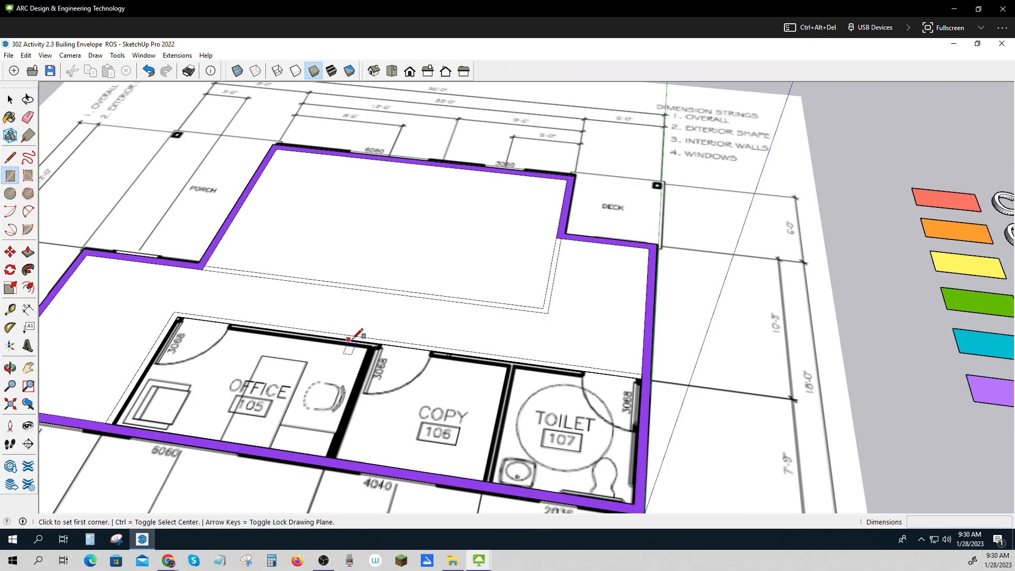
left_click(370, 343)
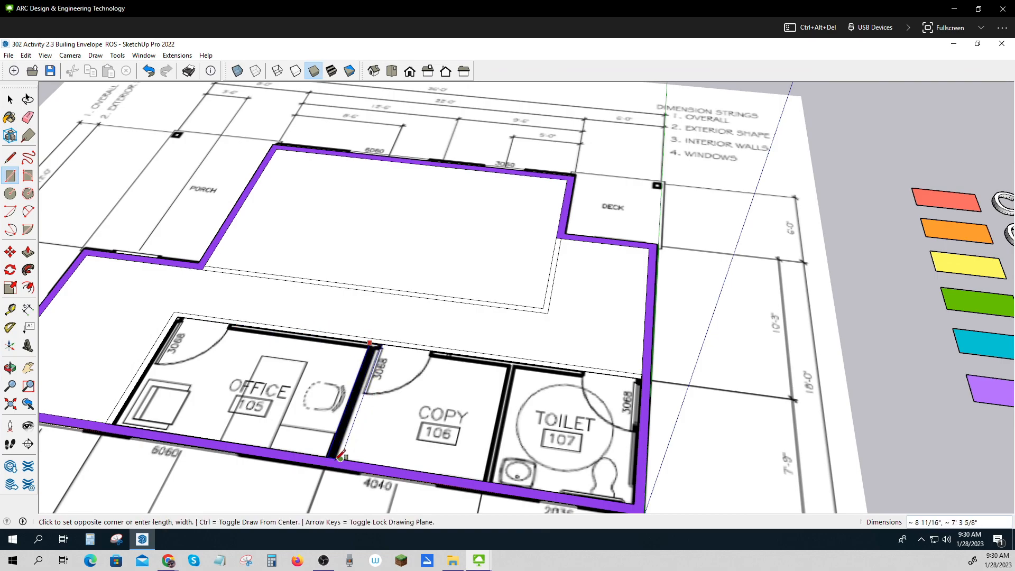
scroll(341, 455, "up", 5)
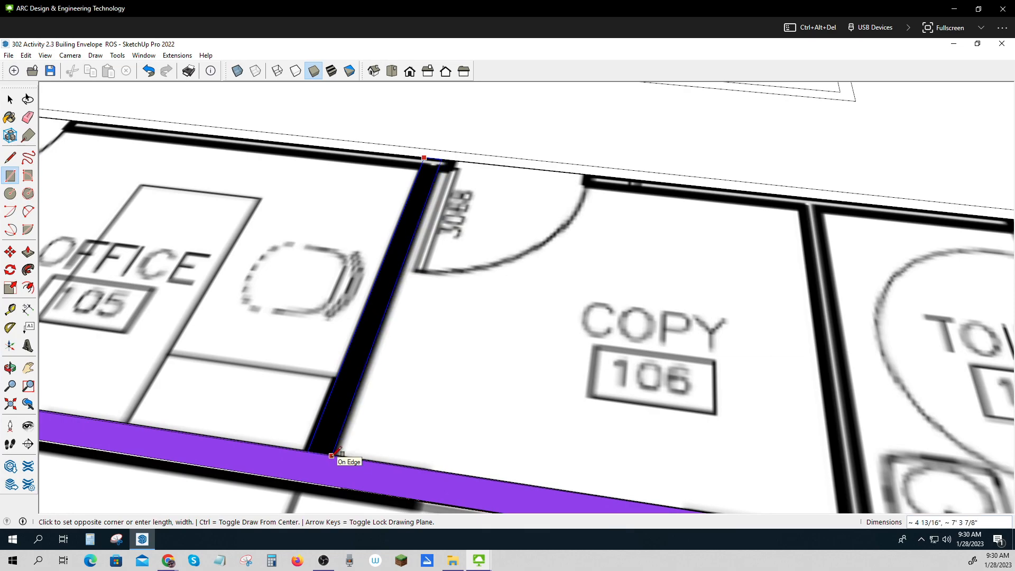
left_click(332, 456)
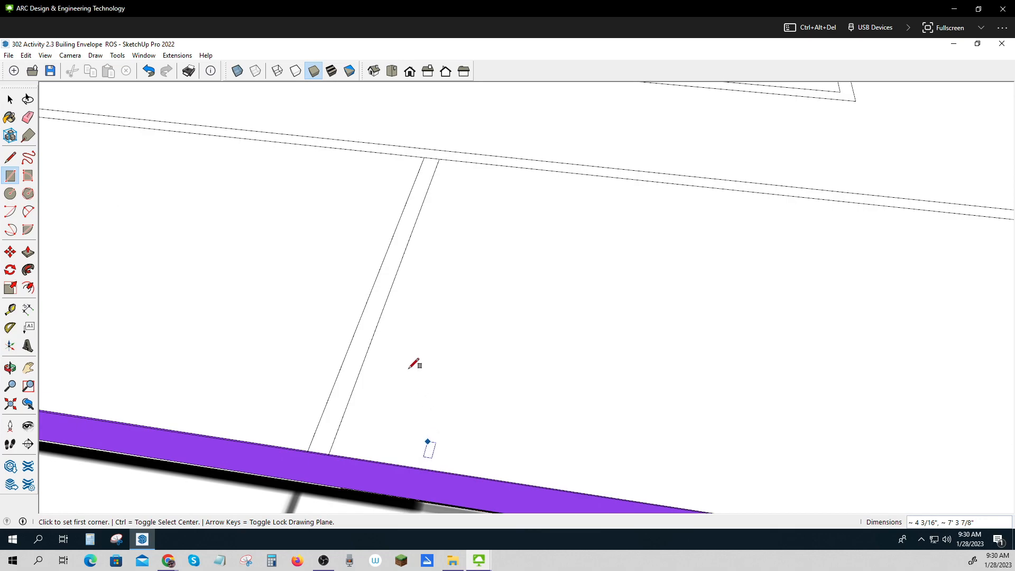
Delete the face covering Copy 106 and Toilet 107, keeping its outline.
left_click(10, 99)
left_click(606, 314)
key("Delete")
scroll(605, 313, "down", 3)
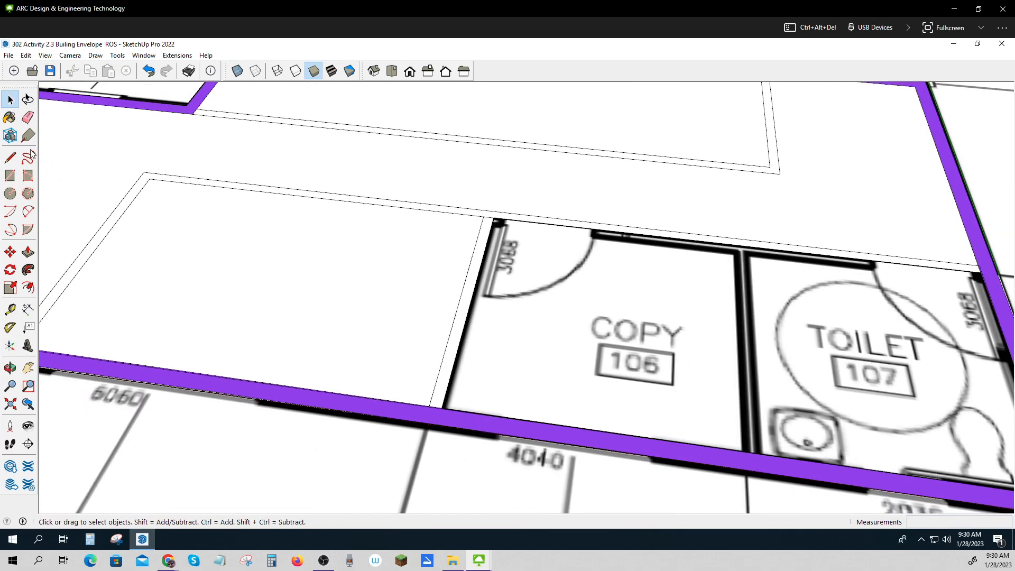
Draw the wall between Copy 106 and Toilet 107 as a rectangle about 7' 3 7/8" by 4 1/4" from the lower hall wall to the exterior wall.
left_click(10, 176)
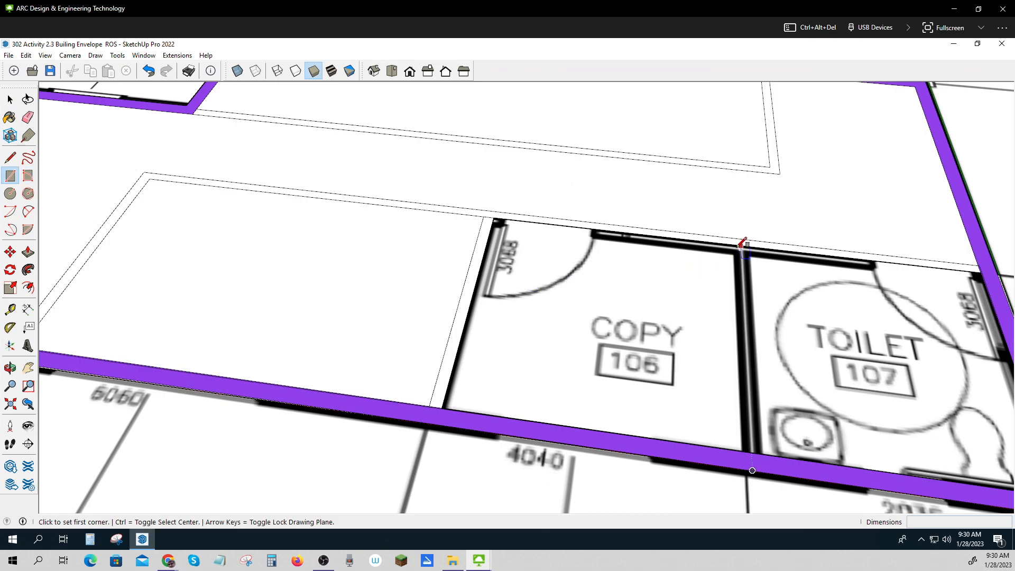
scroll(732, 245, "up", 3)
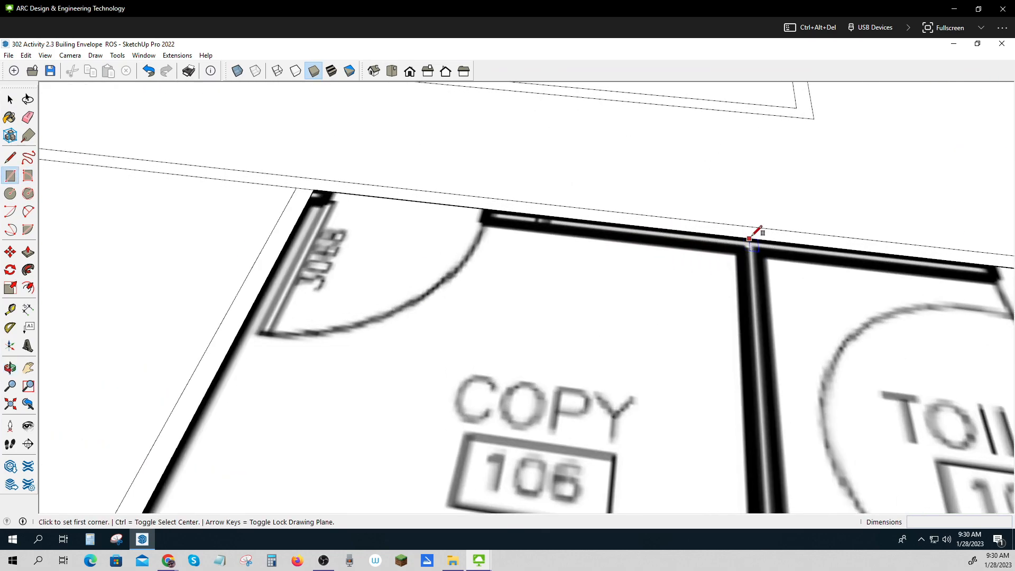
left_click(740, 236)
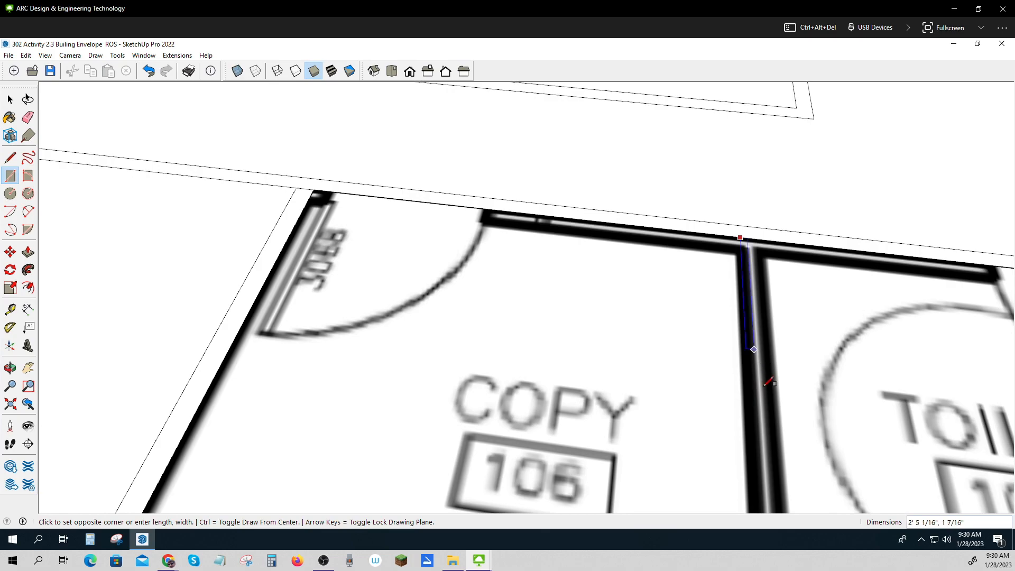
scroll(761, 365, "down", 5)
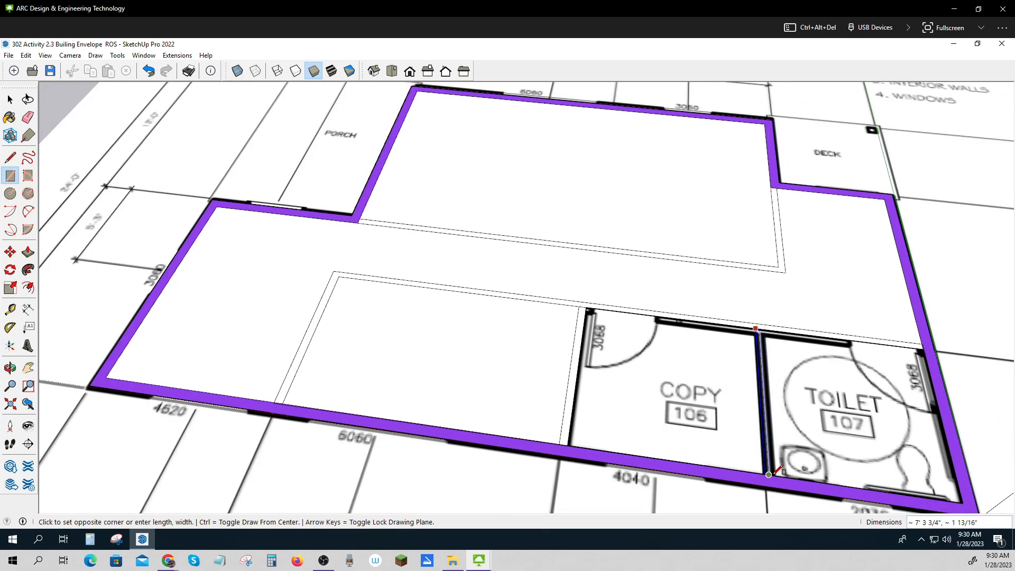
scroll(774, 467, "up", 3)
left_click(773, 475)
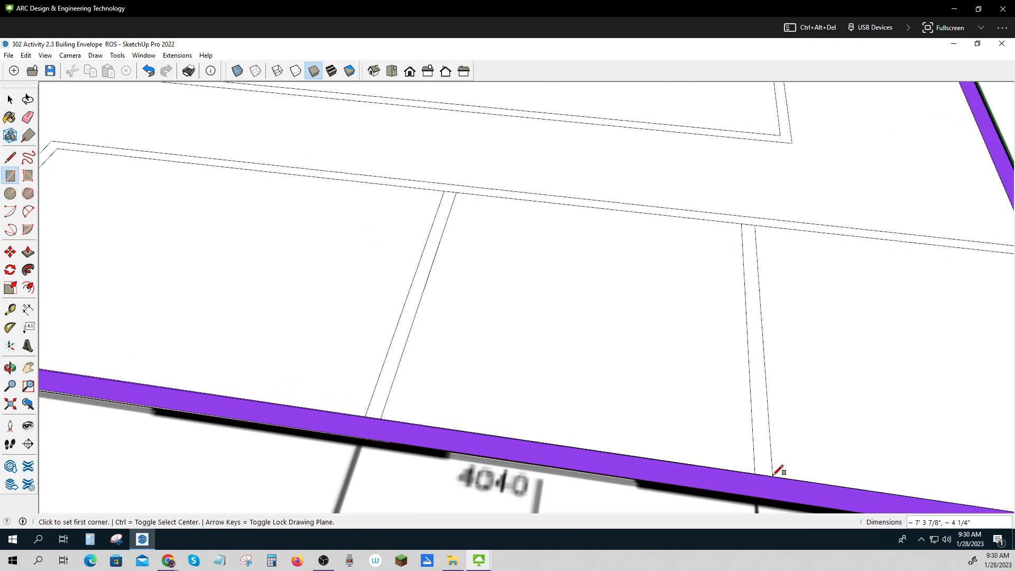
scroll(773, 474, "down", 5)
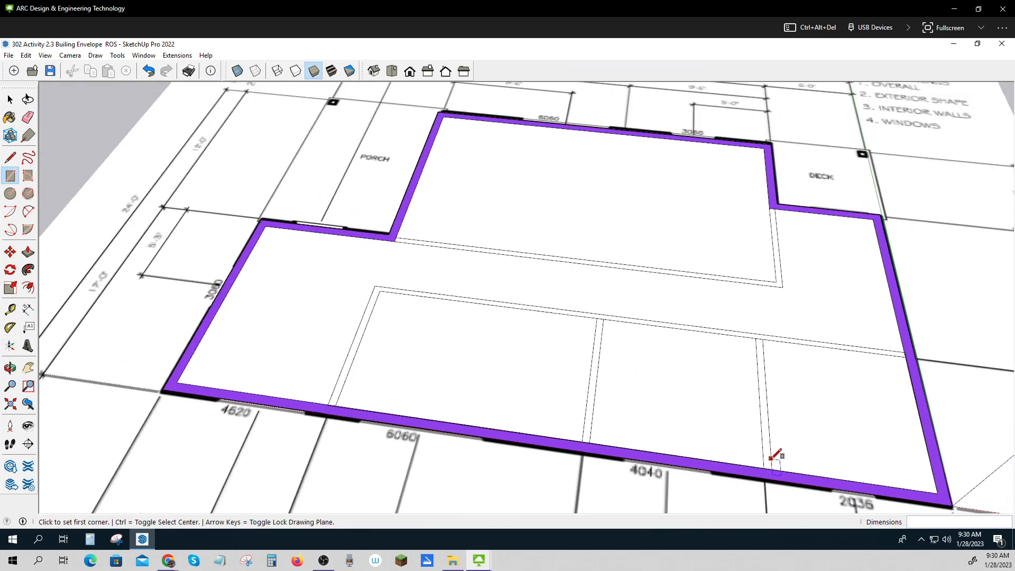
scroll(775, 454, "down", 1)
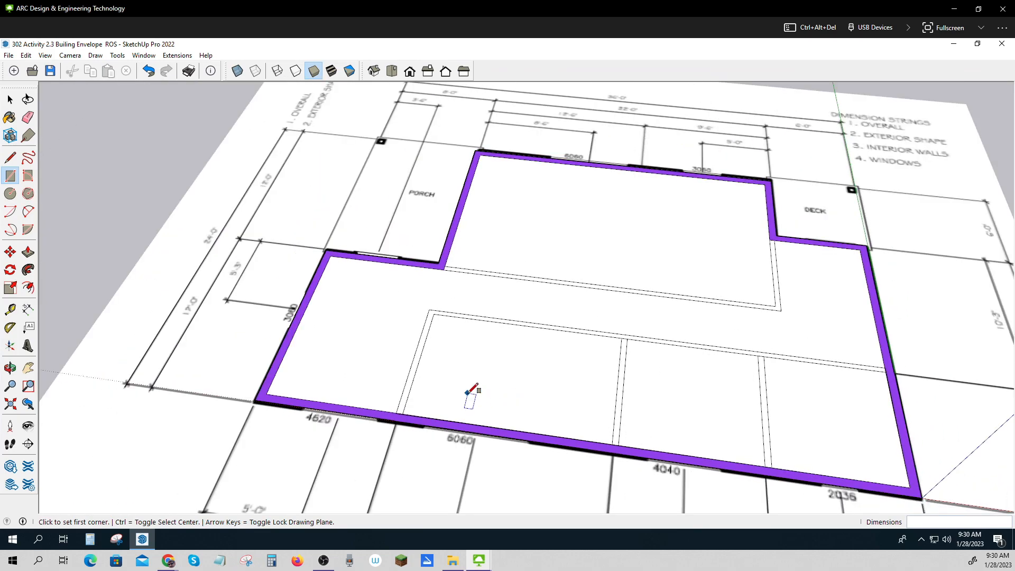
scroll(491, 391, "down", 4)
middle_click_drag(534, 351, 501, 354)
key("r")
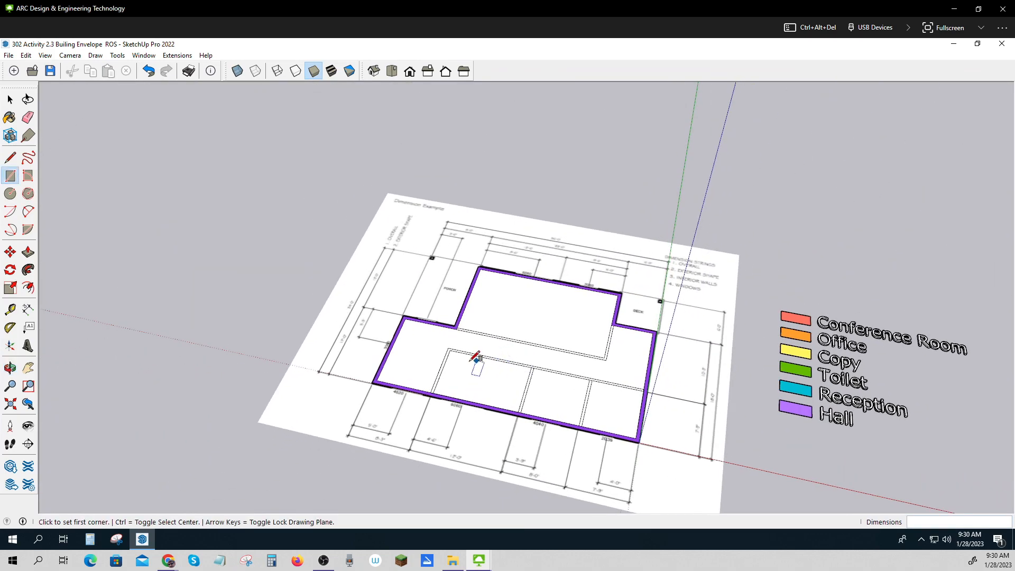
scroll(550, 346, "up", 3)
scroll(394, 324, "up", 4)
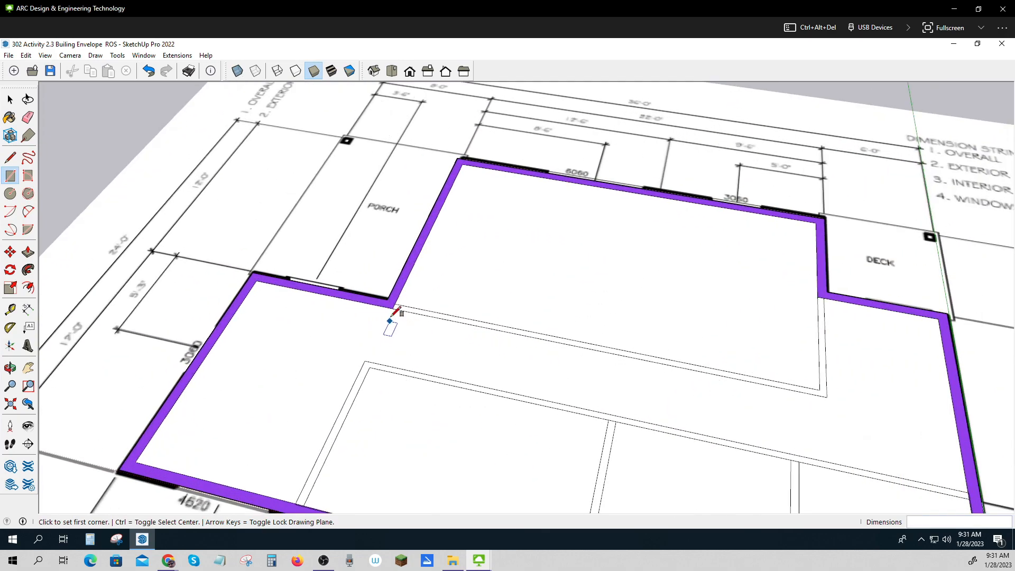
left_click(28, 119)
left_click_drag(400, 297, 392, 289)
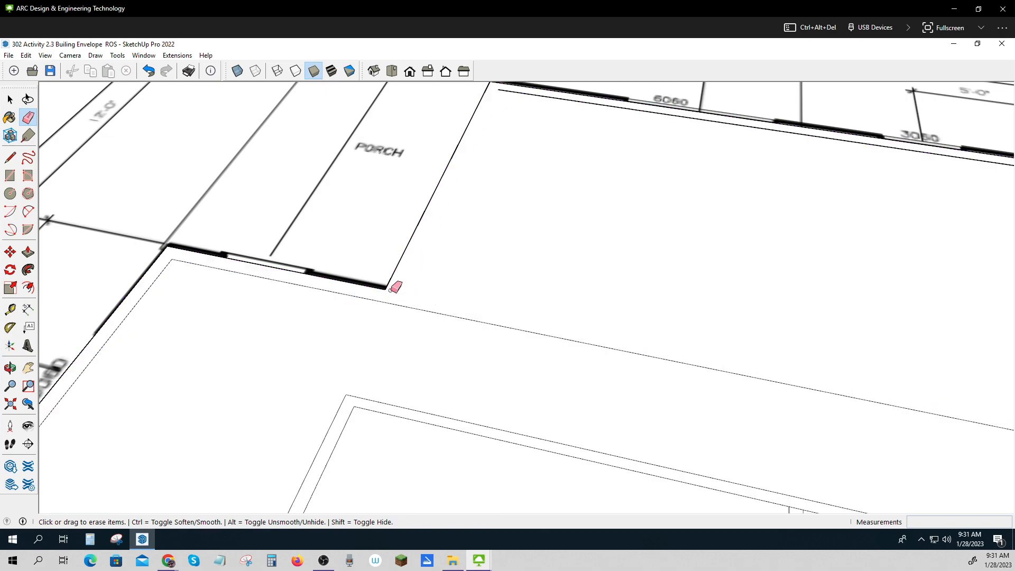
key("ctrl+z")
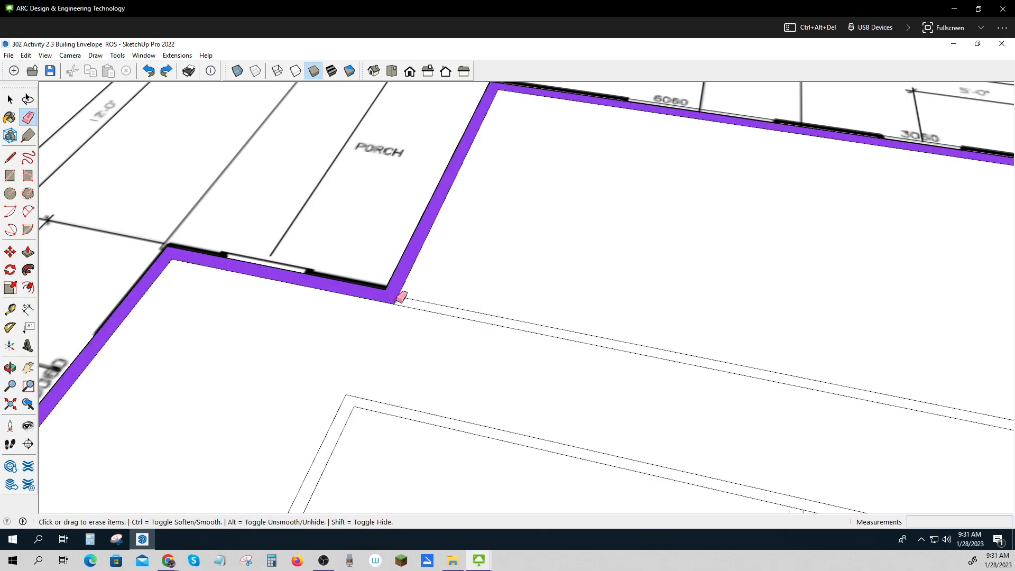
Erase the short edges separating the upper interior walls from the exterior wall at the porch and deck corners.
left_click(397, 300)
scroll(470, 275, "down", 5)
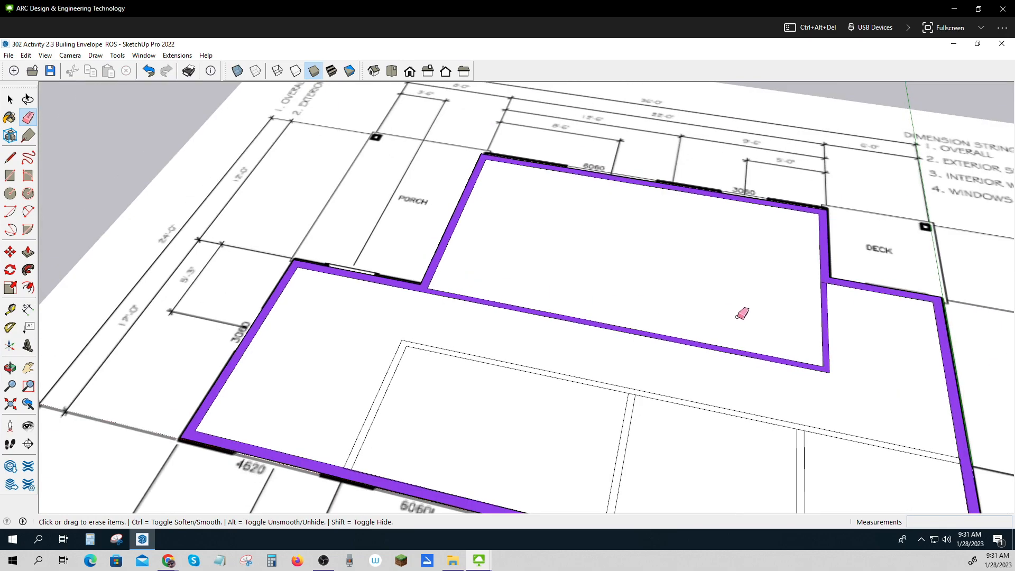
scroll(845, 280, "up", 4)
scroll(857, 280, "up", 5)
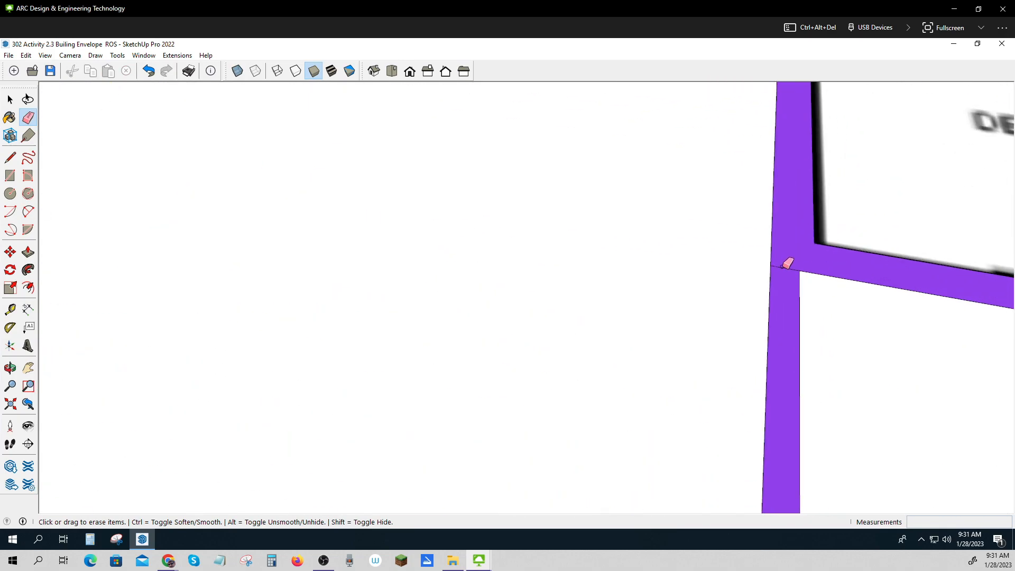
scroll(791, 264, "down", 4)
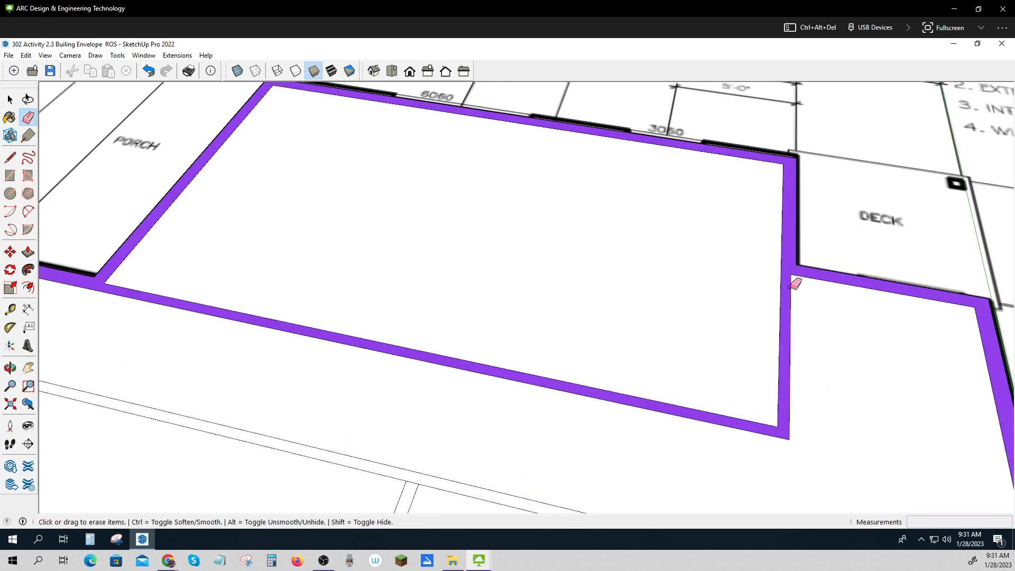
scroll(791, 336, "down", 2)
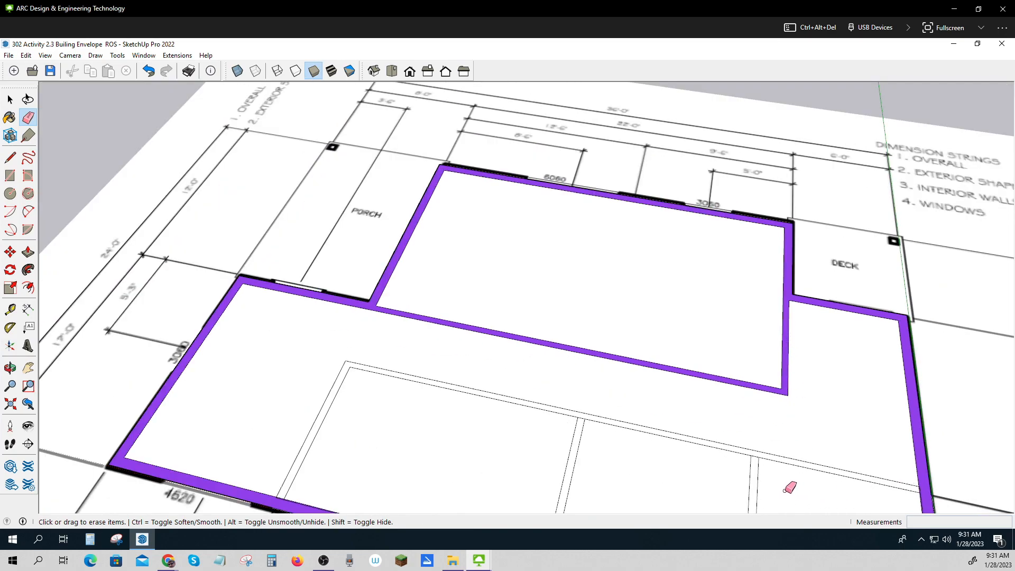
Erase the short edges where the lower hall wall meets the exterior wall beside the toilet and the two walls flanking Copy 106.
scroll(927, 489, "up", 5)
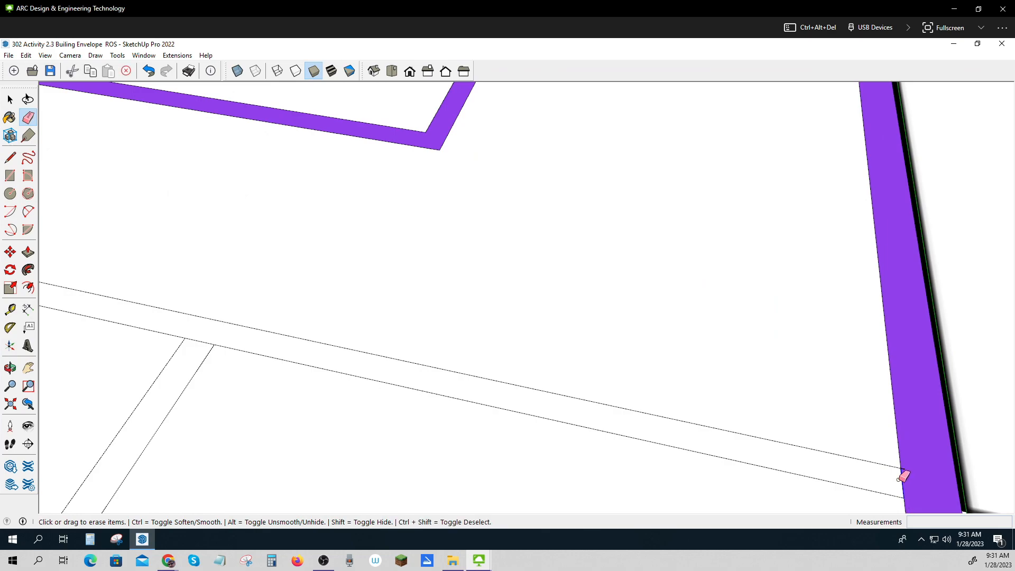
left_click(909, 474)
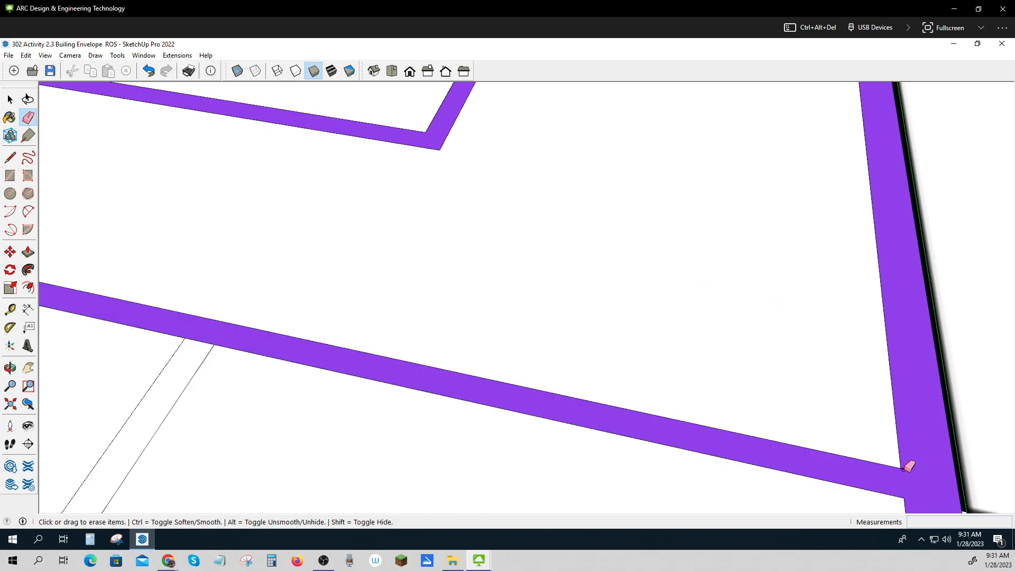
scroll(907, 468, "down", 2)
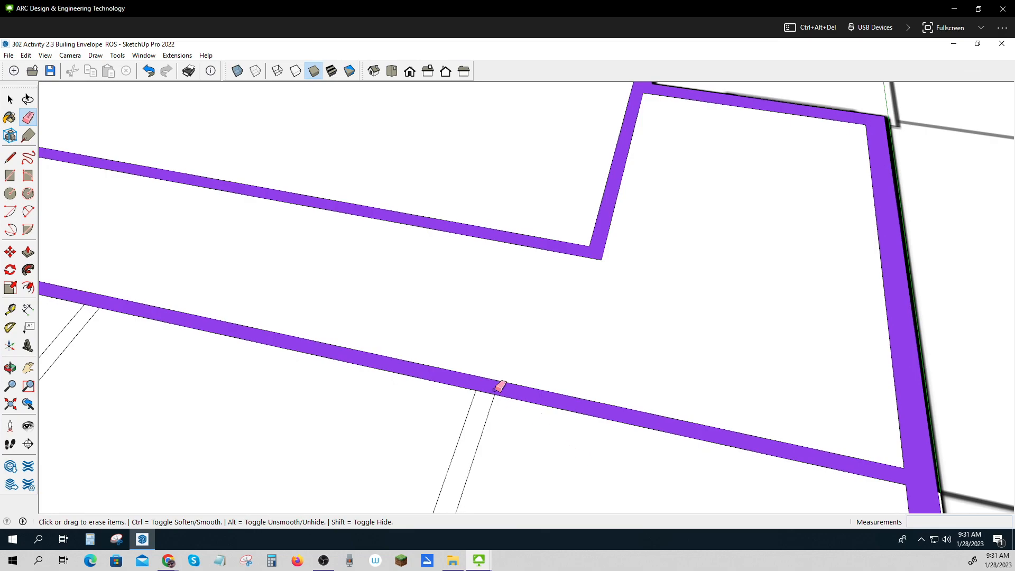
left_click(484, 394)
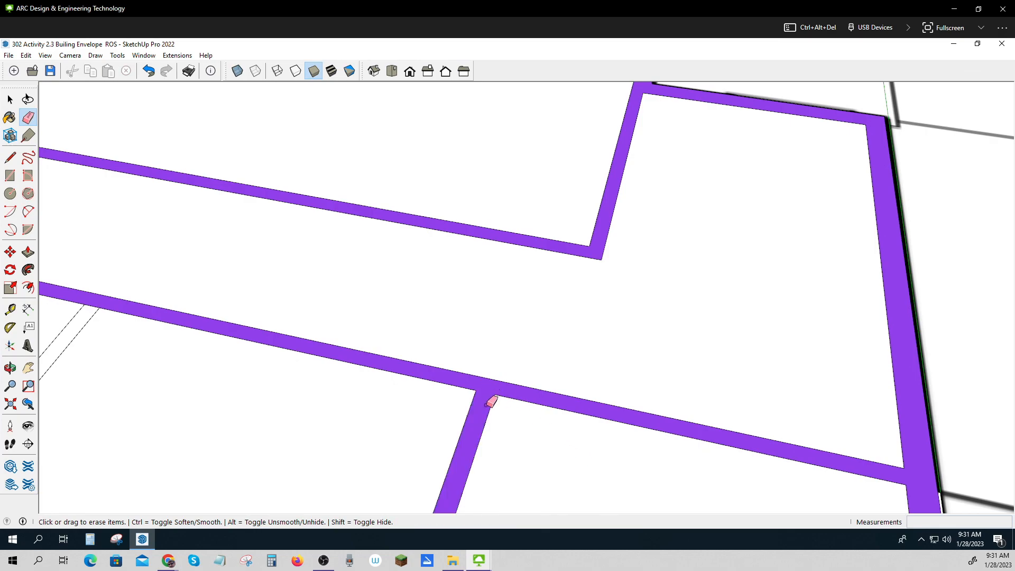
left_click(90, 303)
scroll(95, 302, "down", 3)
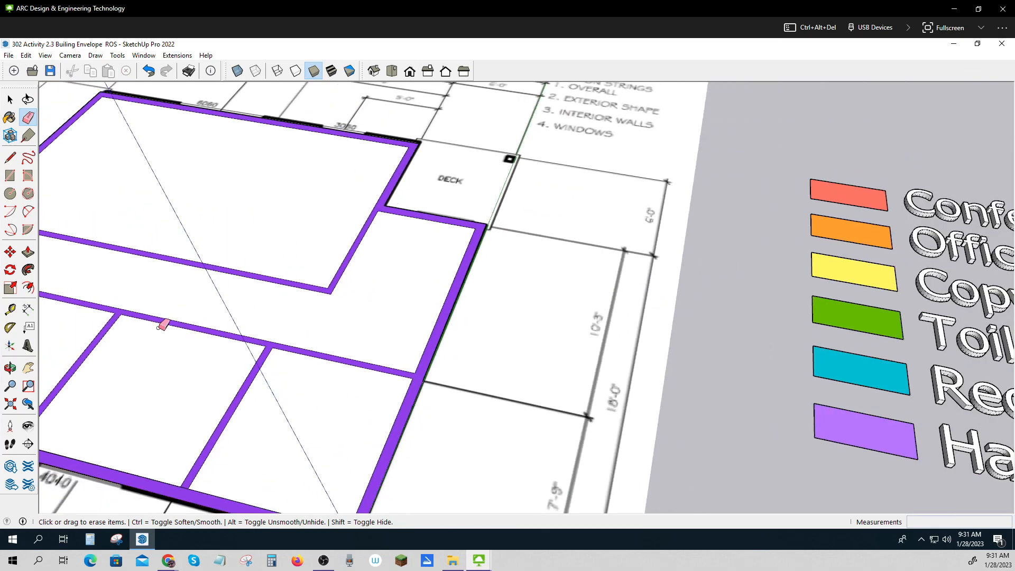
Erase the short edges where Office 105's side wall and both walls flanking Copy 106 meet the lower exterior wall.
middle_click_drag(163, 325, 430, 356)
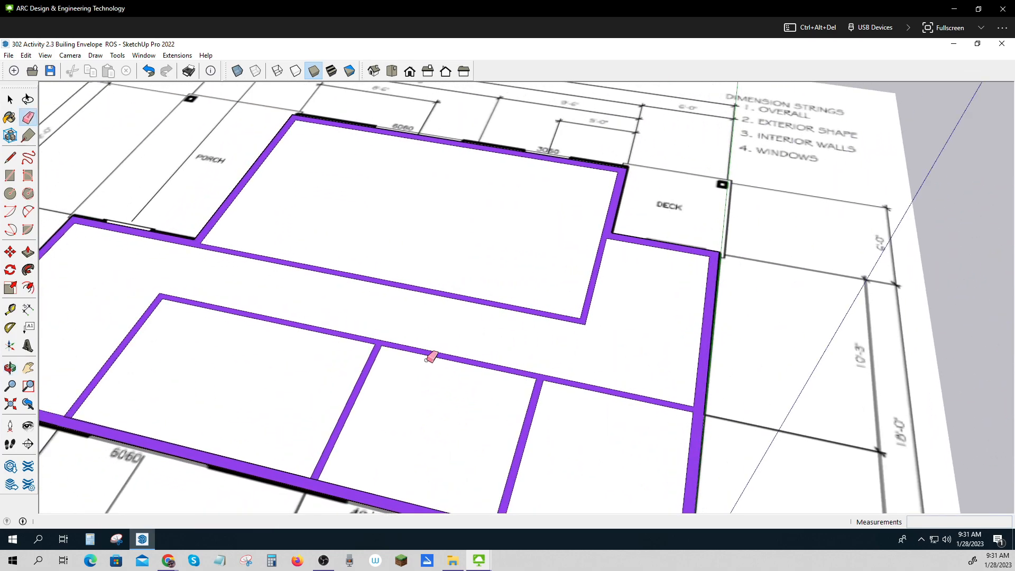
scroll(72, 422, "up", 5)
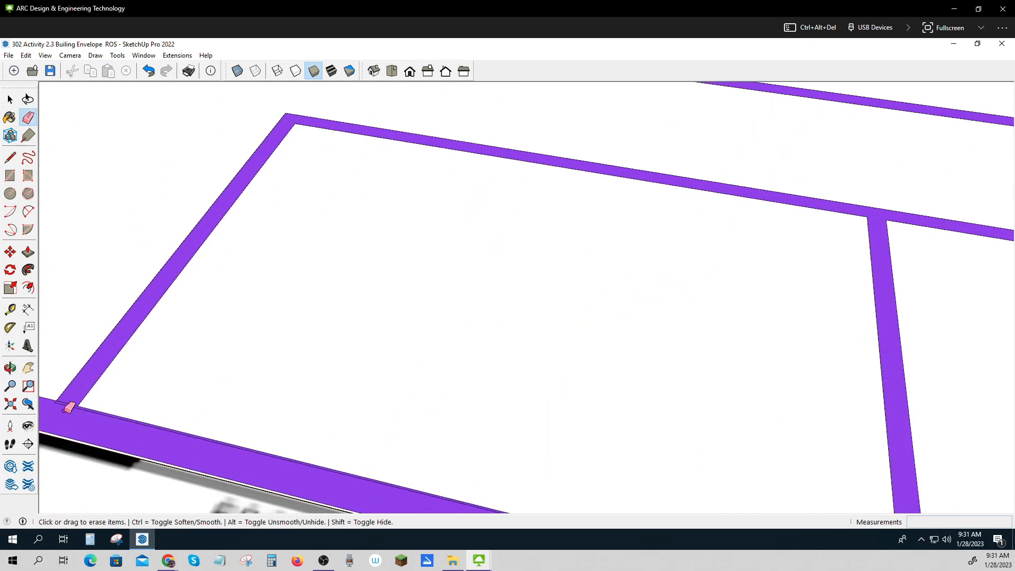
scroll(84, 407, "down", 4)
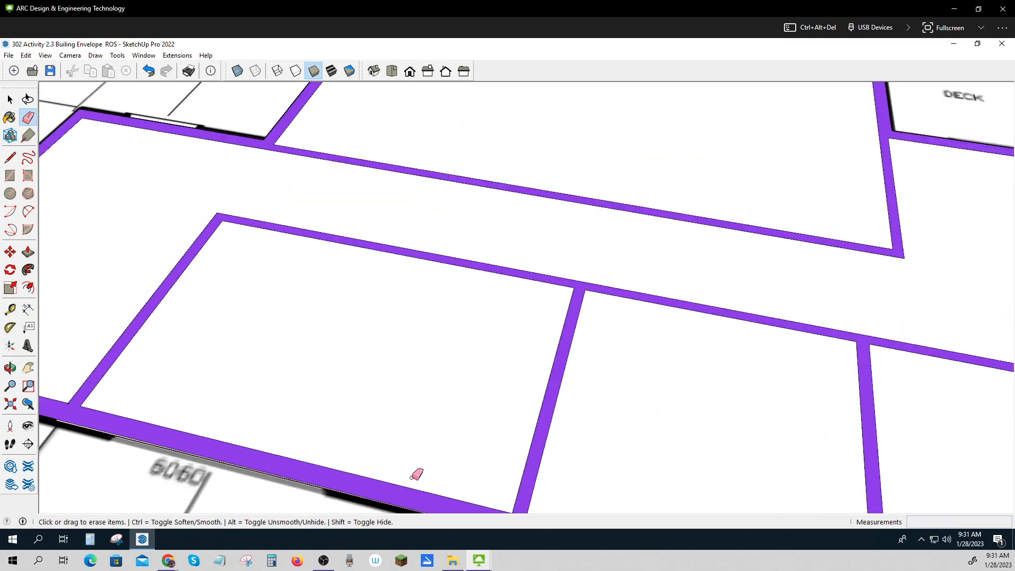
scroll(415, 471, "down", 2)
middle_click_drag(524, 483, 452, 465)
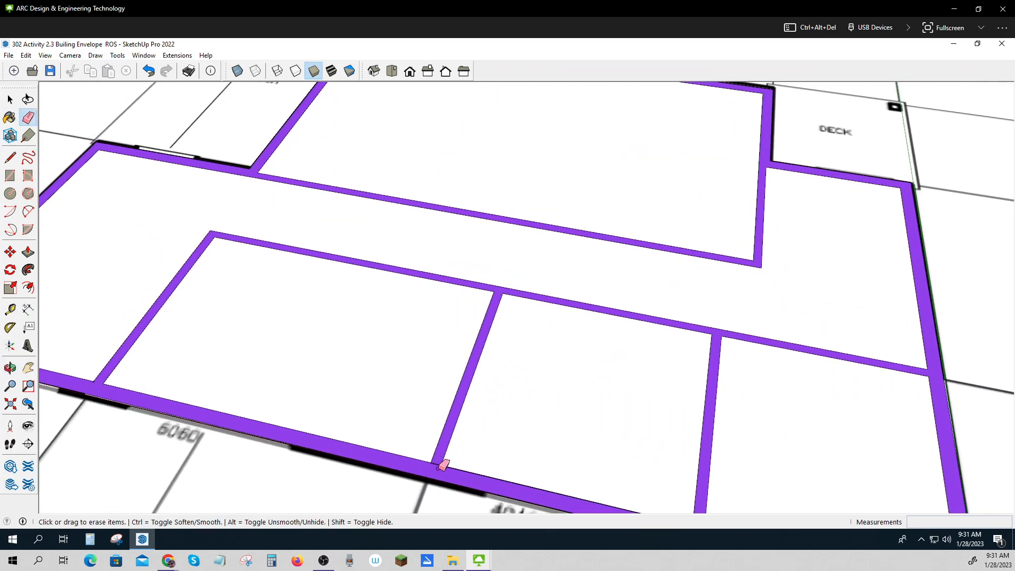
mouse_move(607, 467)
middle_mouse_down()
mouse_move(475, 380)
mouse_move(576, 453)
middle_mouse_up()
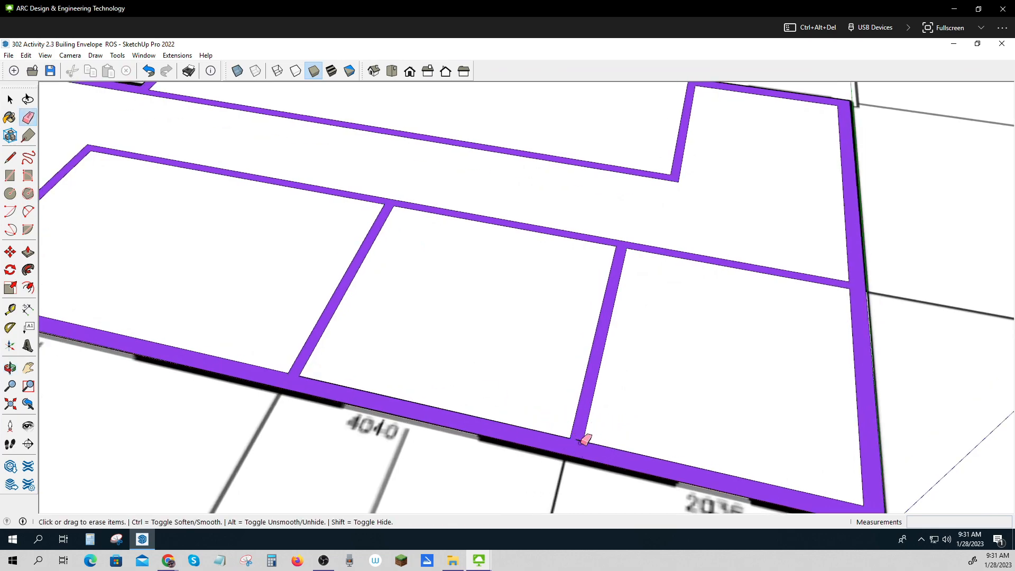
scroll(602, 437, "down", 3)
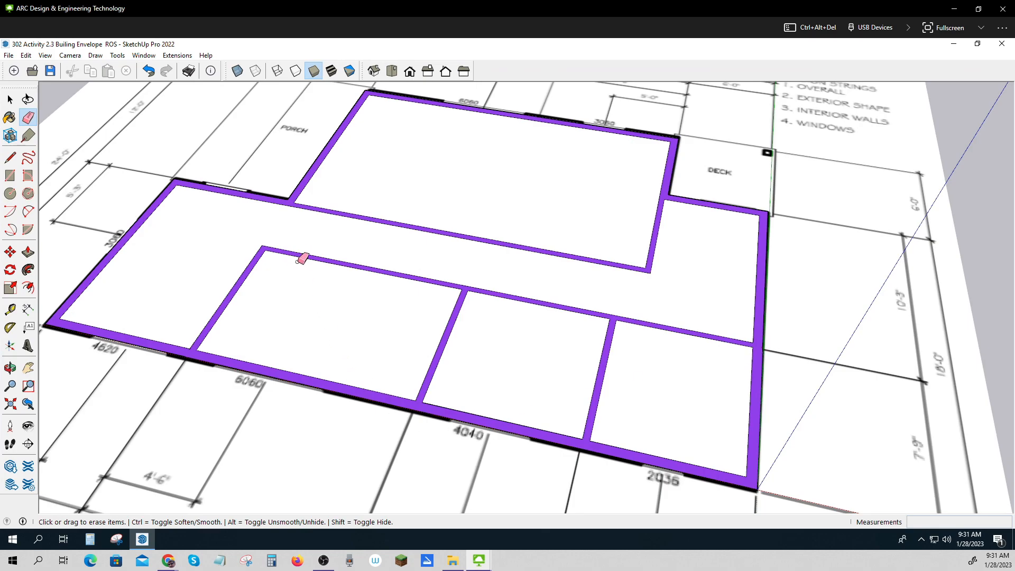
scroll(191, 352, "down", 4)
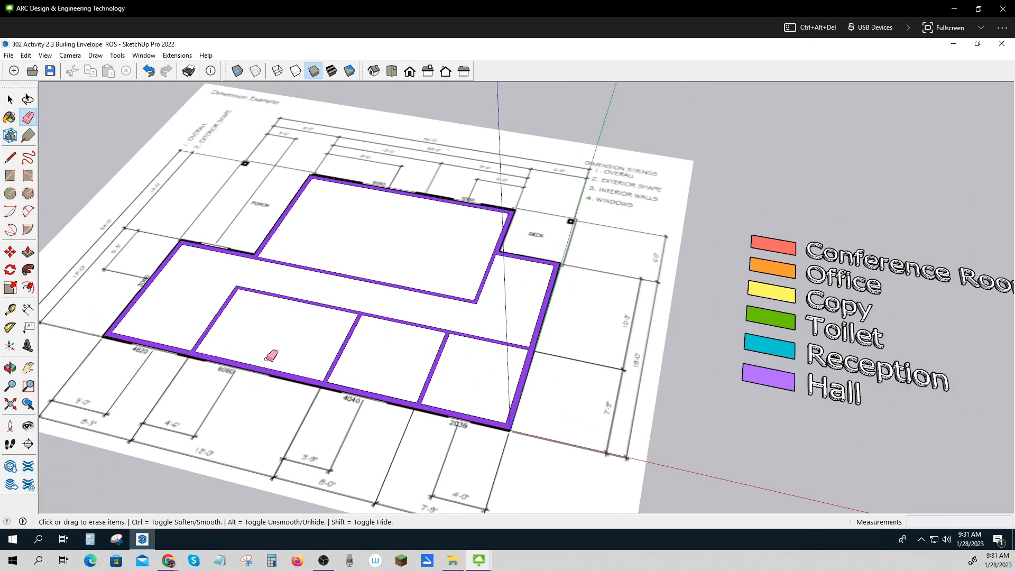
Paint the hall floor between the upper and lower rooms with the material 0114_BlueViolet.
left_click(10, 116)
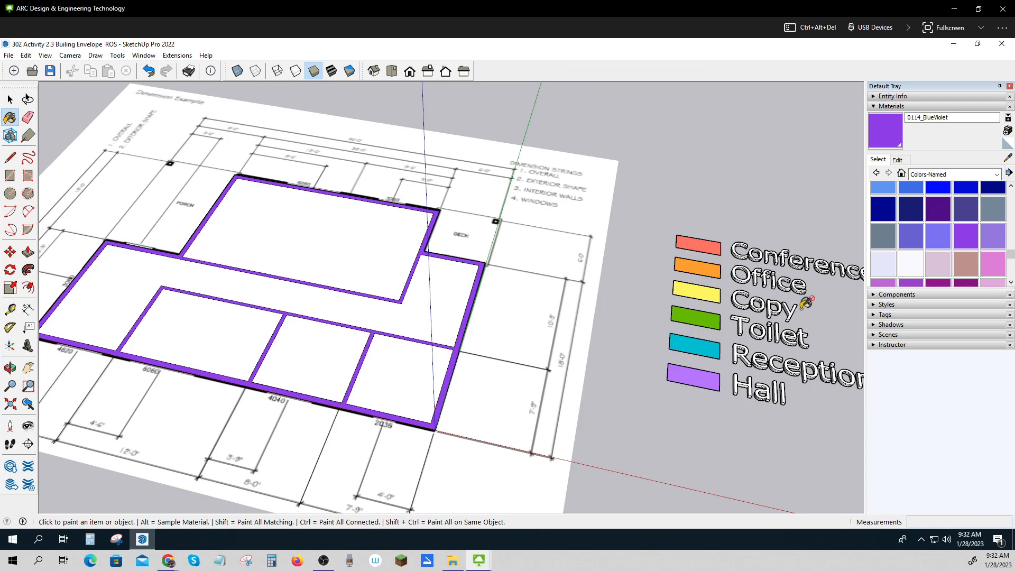
left_click(447, 309)
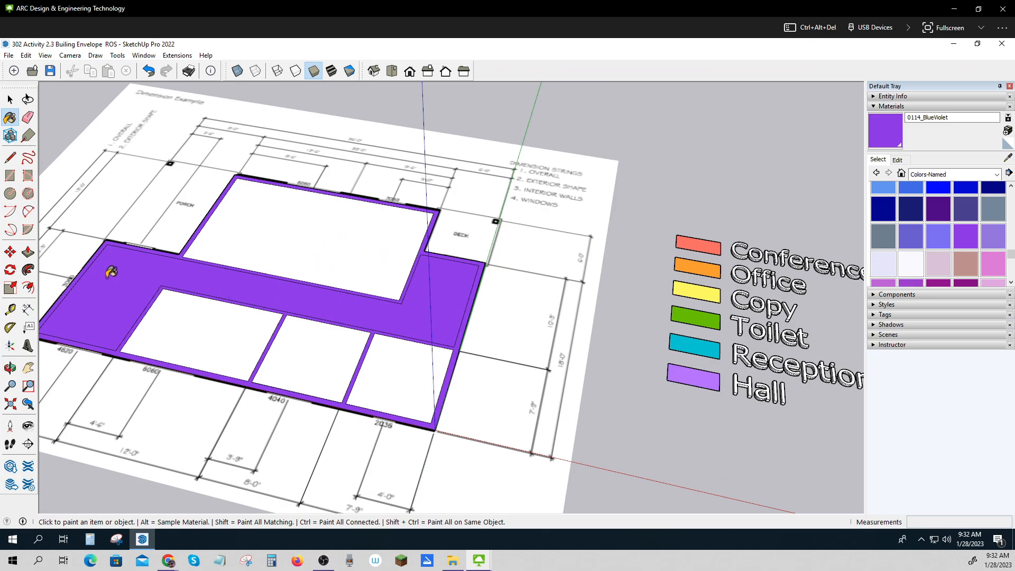
Paint the undivided face over Conference 102 and Office 103 with the material 0015_Salmon.
left_click_drag(1012, 256, 1012, 192)
left_click(993, 249)
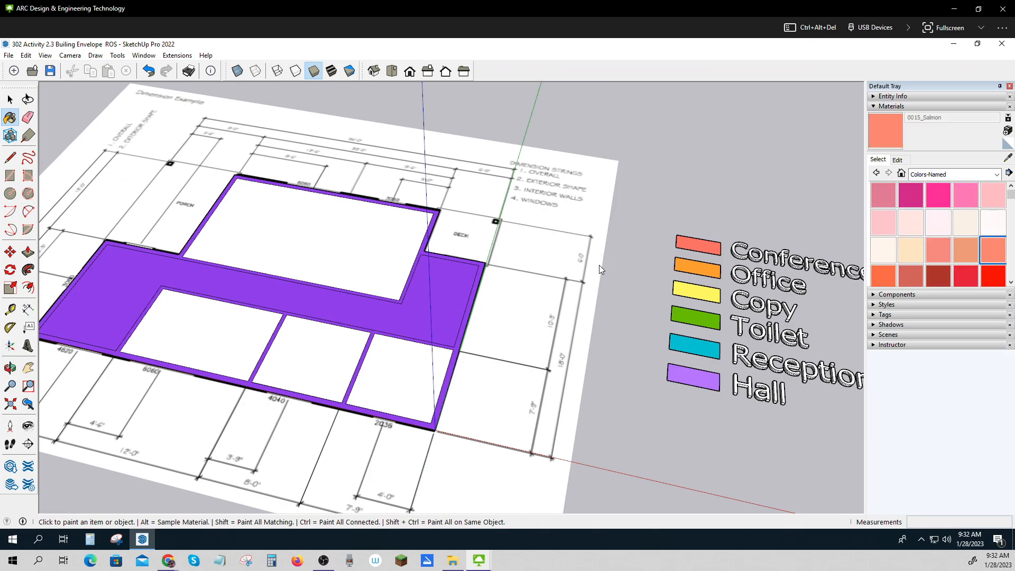
left_click(275, 213)
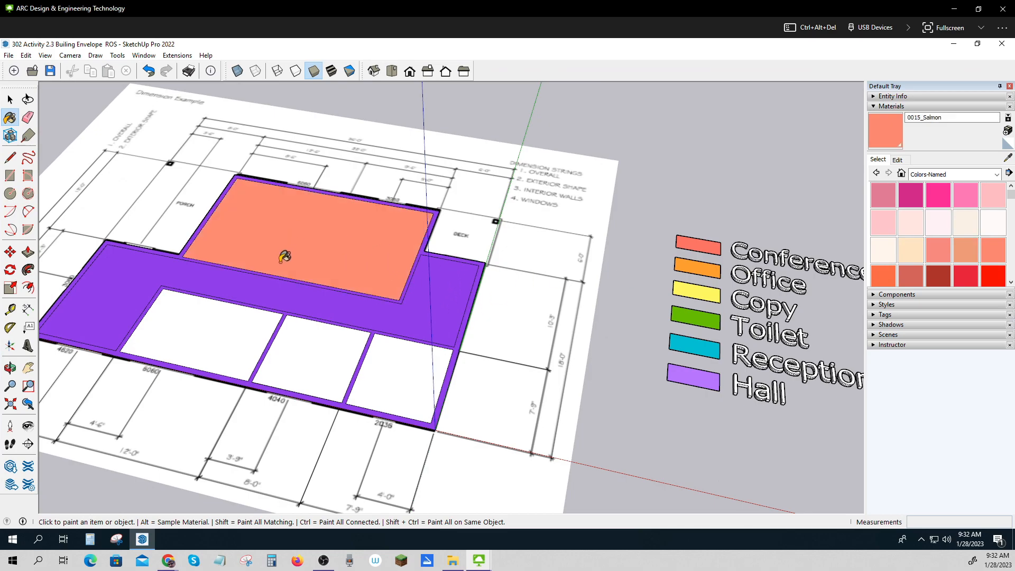
Delete the undivided face covering Conference 102 and Office 103 to expose the plan image beneath.
left_click(10, 175)
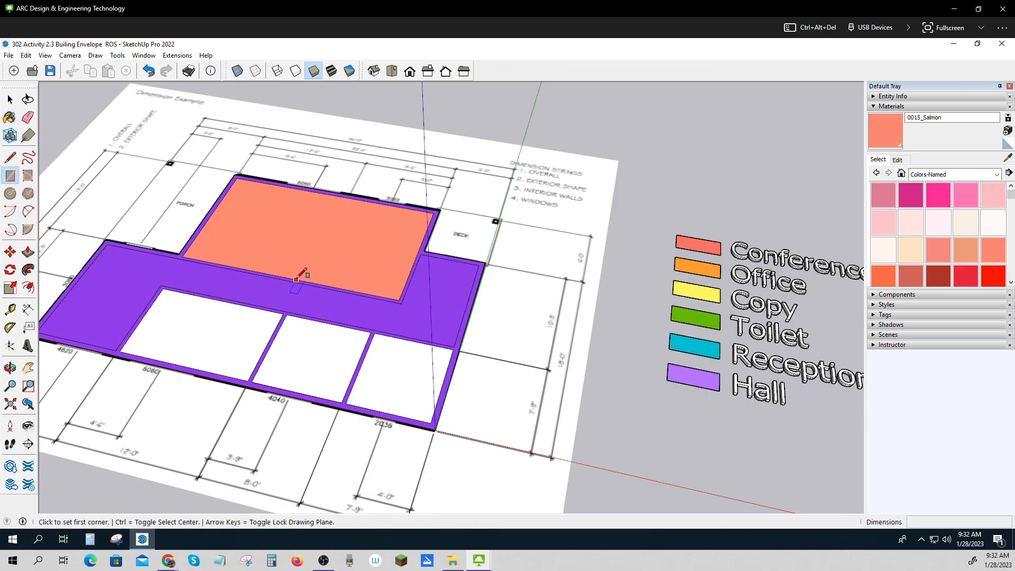
scroll(302, 273, "up", 5)
left_click(8, 98)
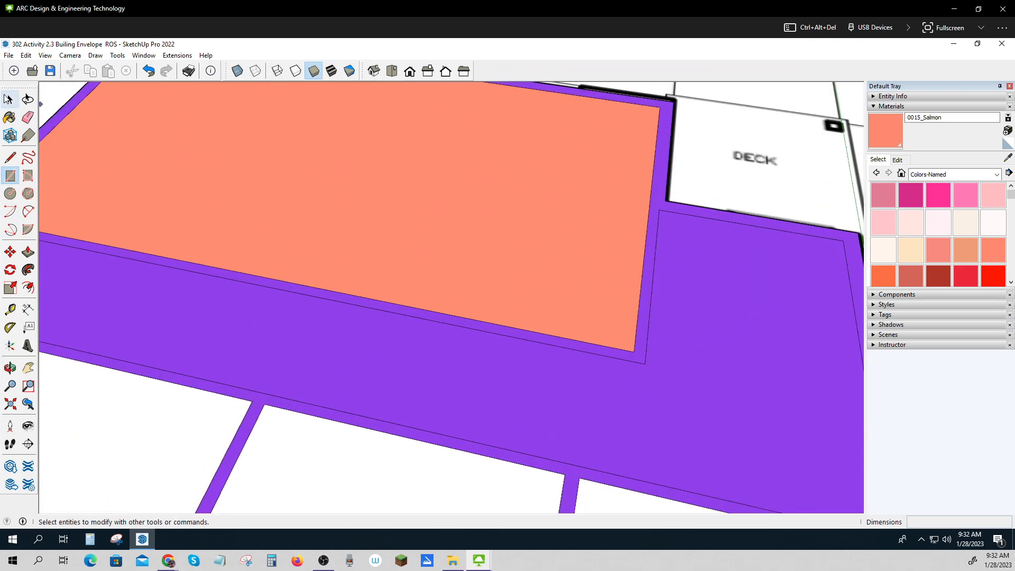
left_click(248, 182)
key("Delete")
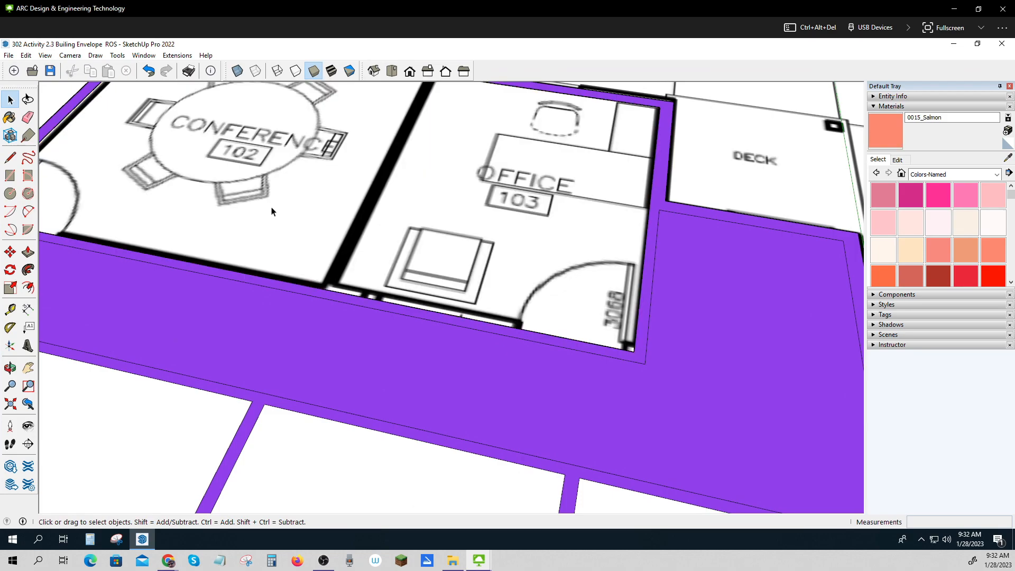
Draw the wall between Conference 102 and Office 103 as a rectangle about 6 1/4" by 11' 9 11/16" over the plan.
scroll(204, 233, "down", 3)
left_click(10, 175)
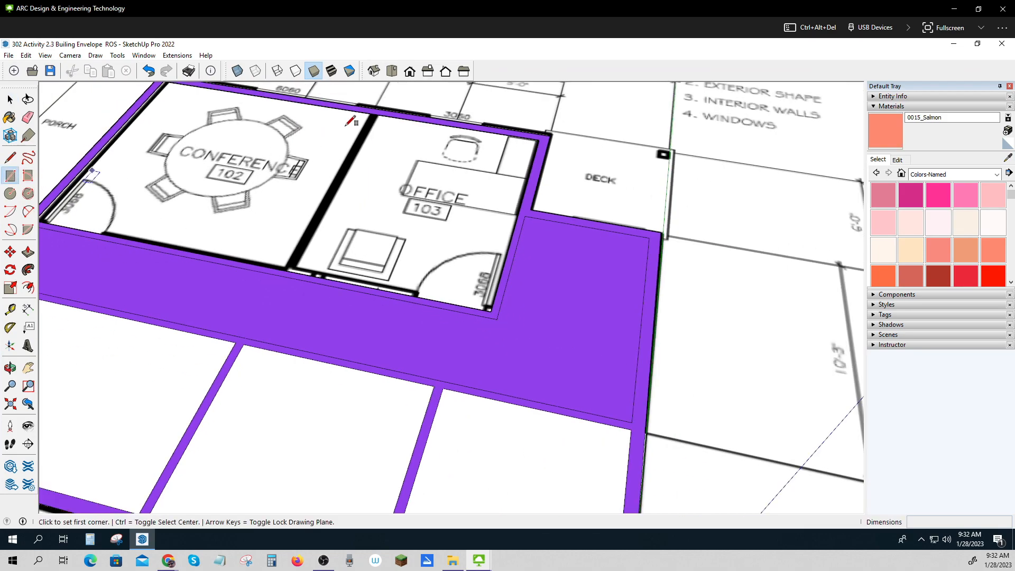
left_click(369, 113)
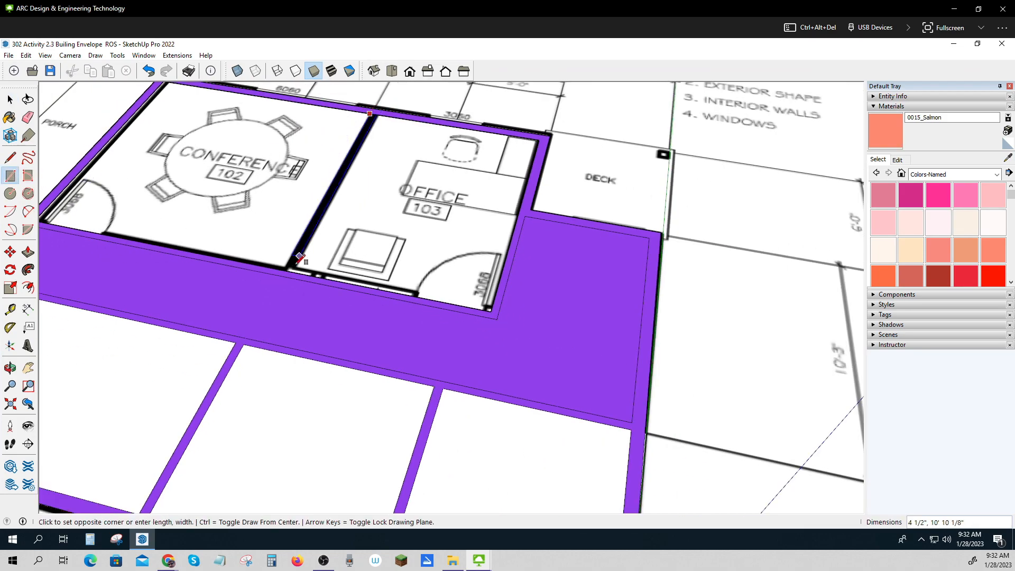
left_click(293, 272)
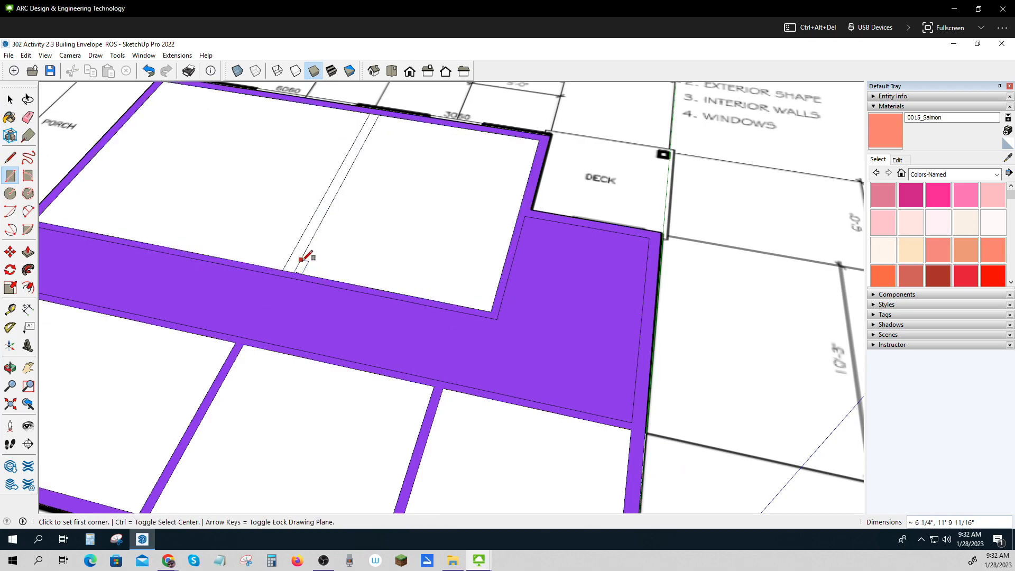
Erase the short edges where the wall between Conference 102 and Office 103 meets the exterior wall and the hall wall.
left_click(28, 122)
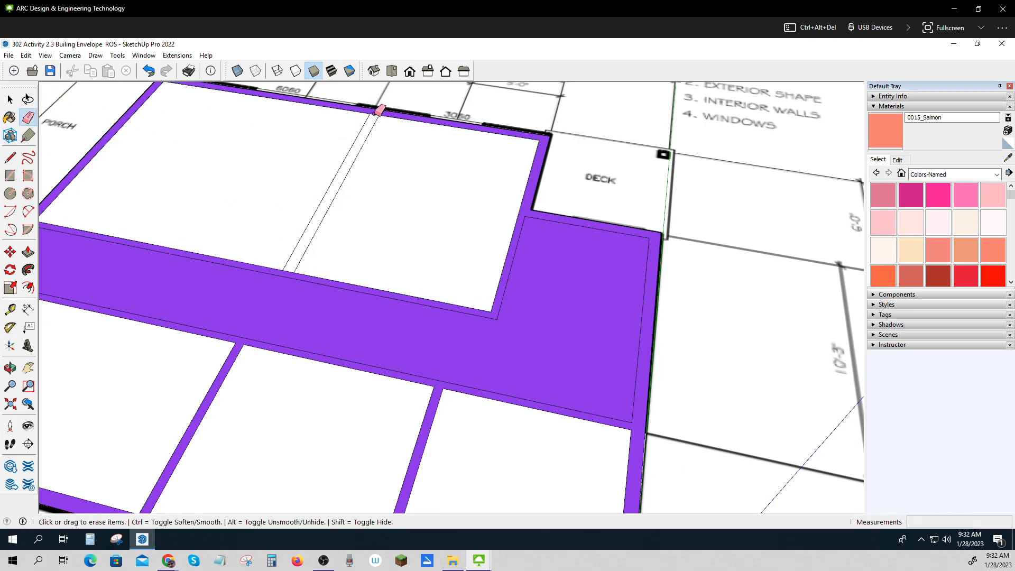
left_click(374, 113)
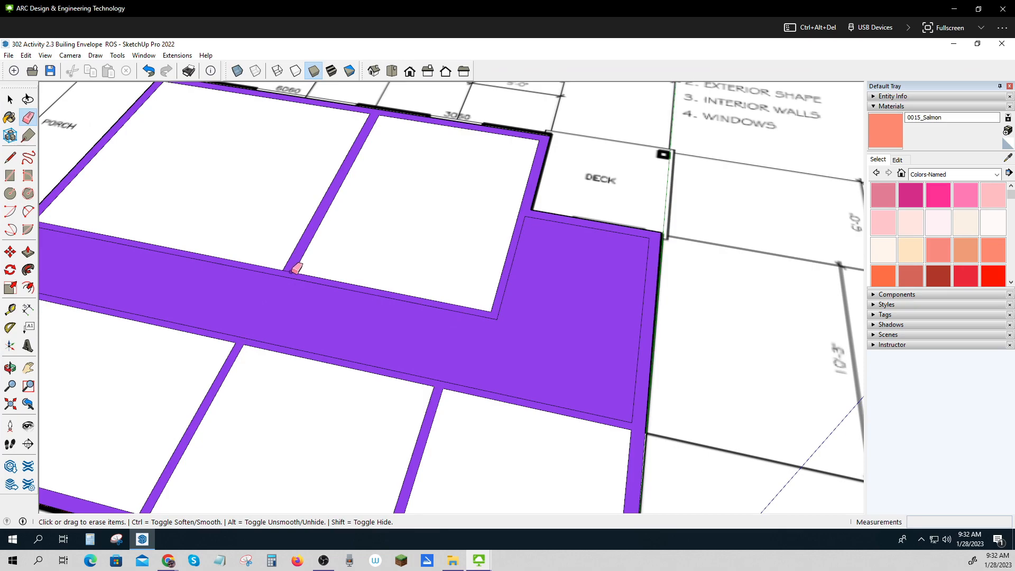
left_click(294, 267)
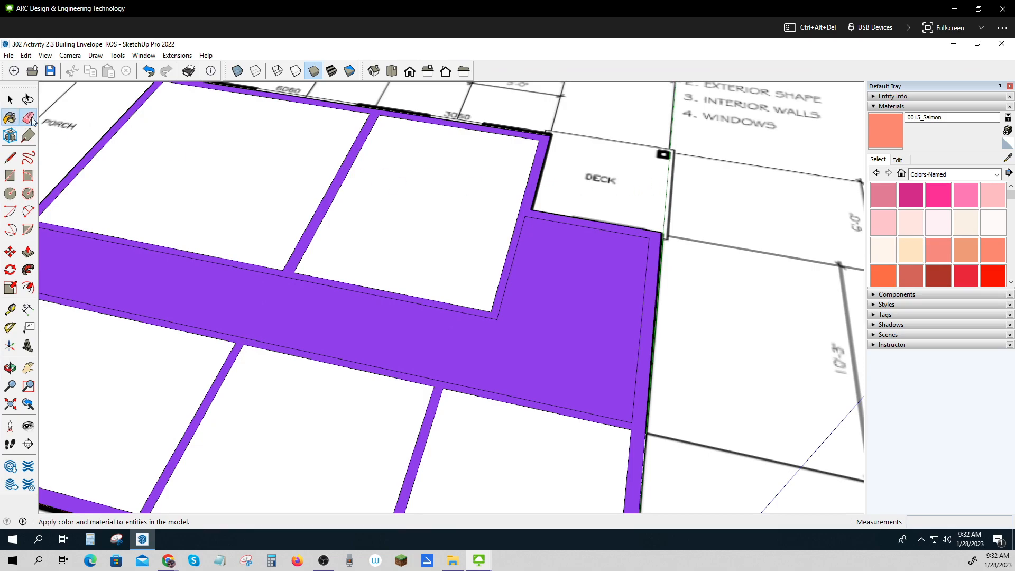
Paint the floor of Conference 102 with the material 0015_Salmon.
left_click(10, 117)
left_click(996, 255)
left_click(252, 165)
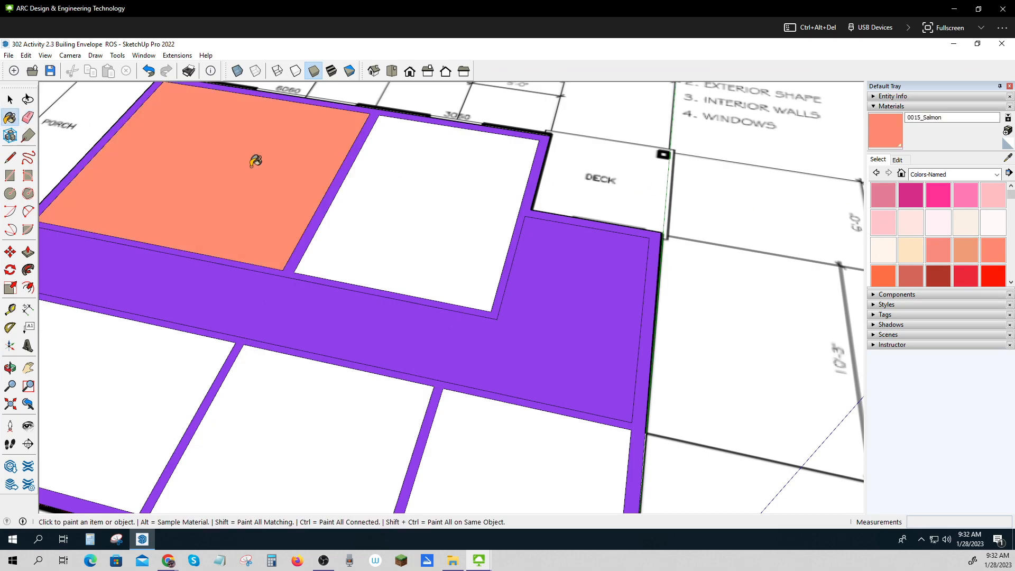
Paint the floors of Office 103 and Office 105 with the material 0024_OrangeRed.
scroll(256, 162, "down", 3)
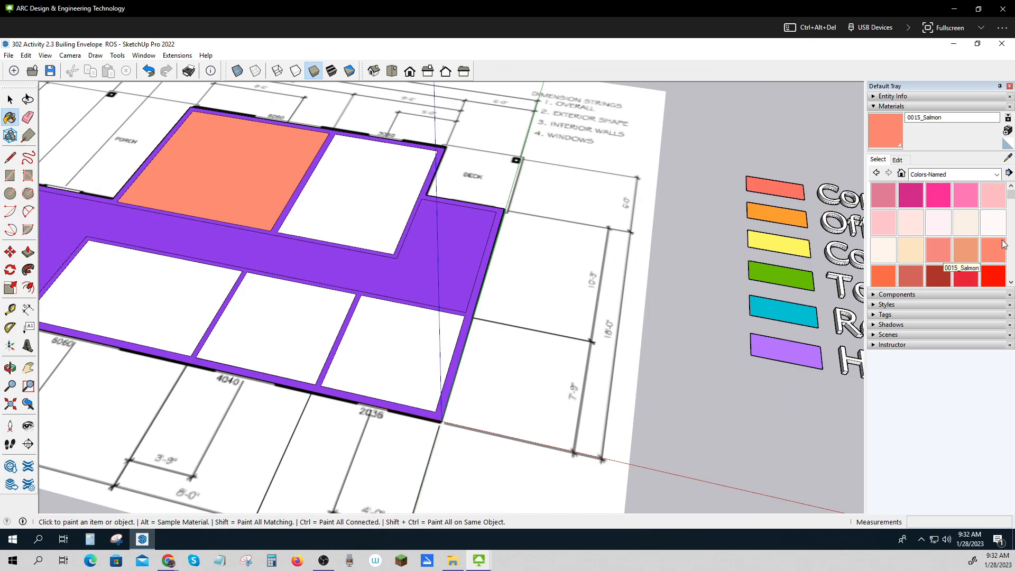
left_click(1010, 281)
left_click(1010, 281)
left_click(1010, 282)
left_click(1010, 282)
left_click(1010, 281)
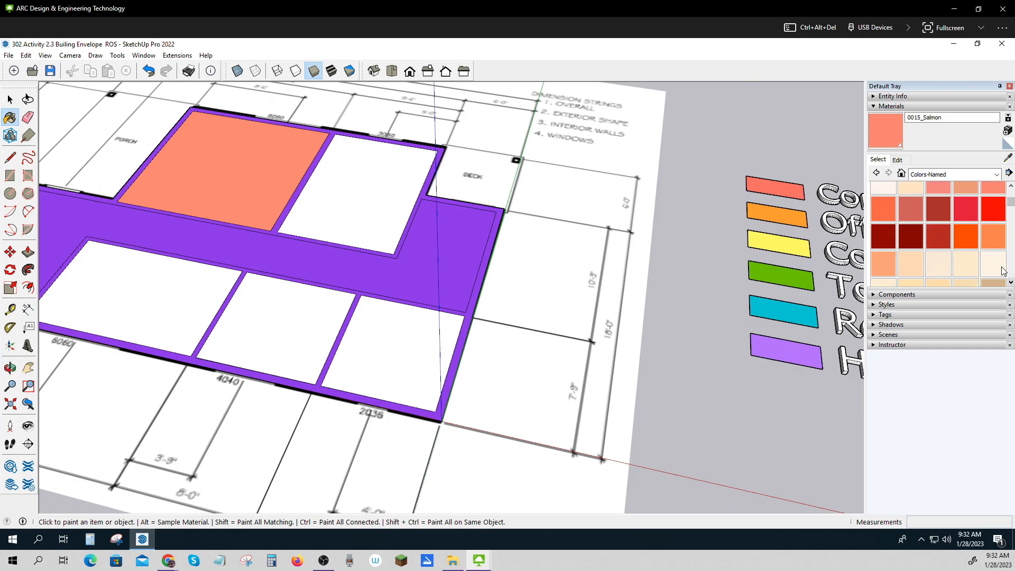
left_click(967, 240)
left_click(375, 200)
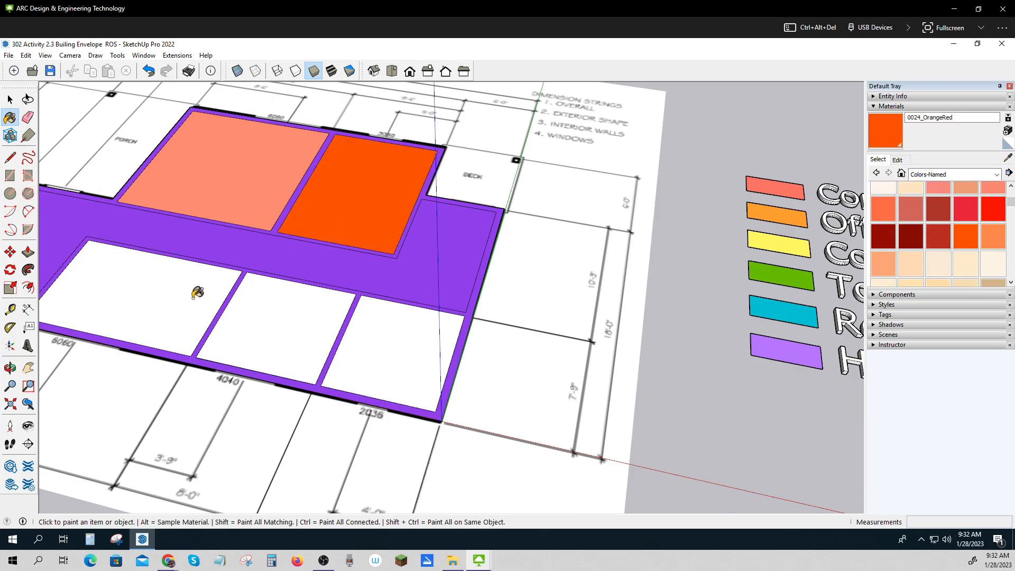
left_click(182, 297)
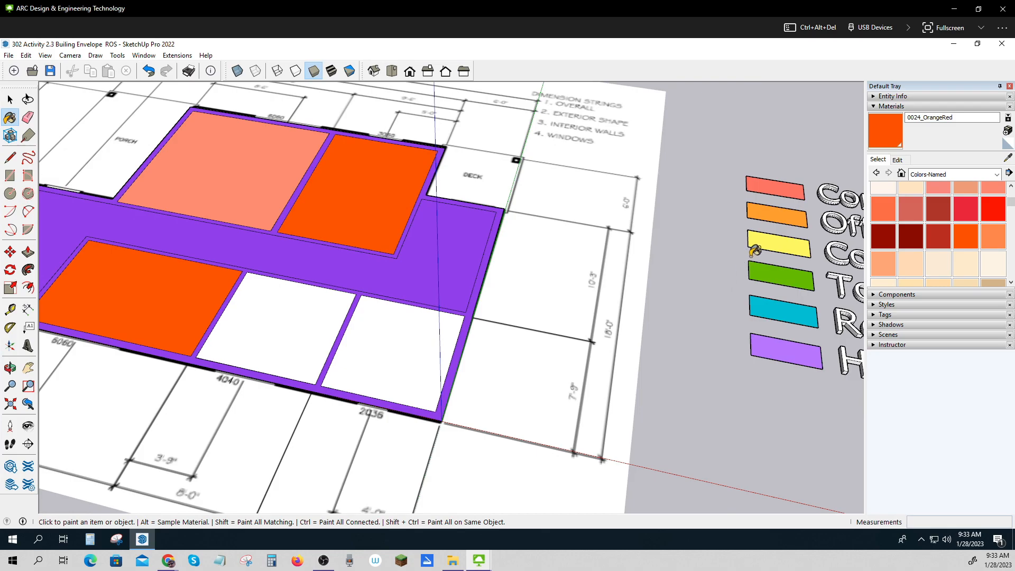
Repaint both office floors with the material 0025_Coral.
left_click(993, 237)
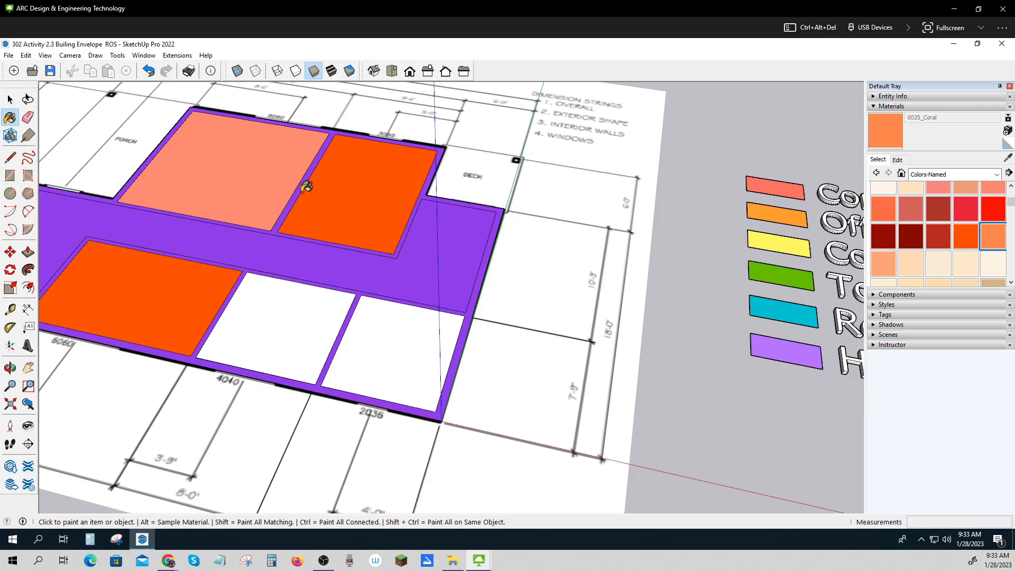
left_click(343, 197)
left_click(174, 297)
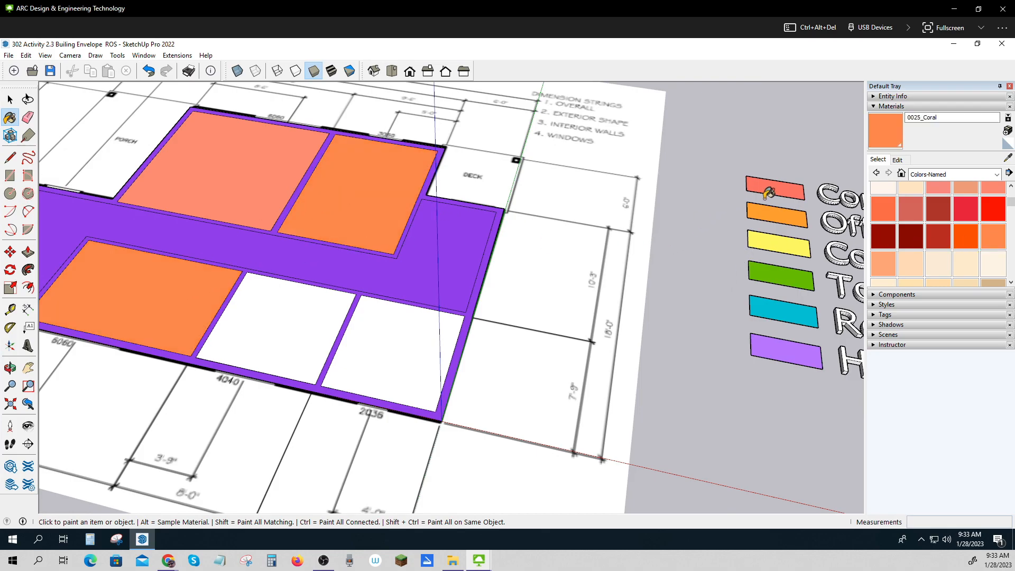
Repaint the floors of Office 103 and Office 105 with the material 0026_LightSalmon.
left_click(883, 264)
left_click(345, 209)
left_click(139, 292)
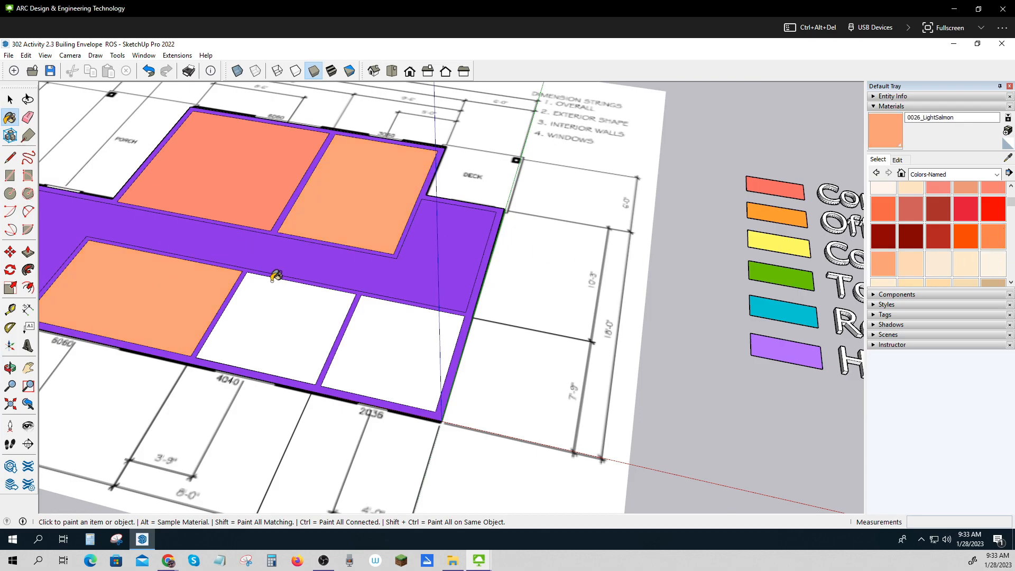
Paint the floor of Copy 106 with the material 0046_Gold.
left_click(1011, 284)
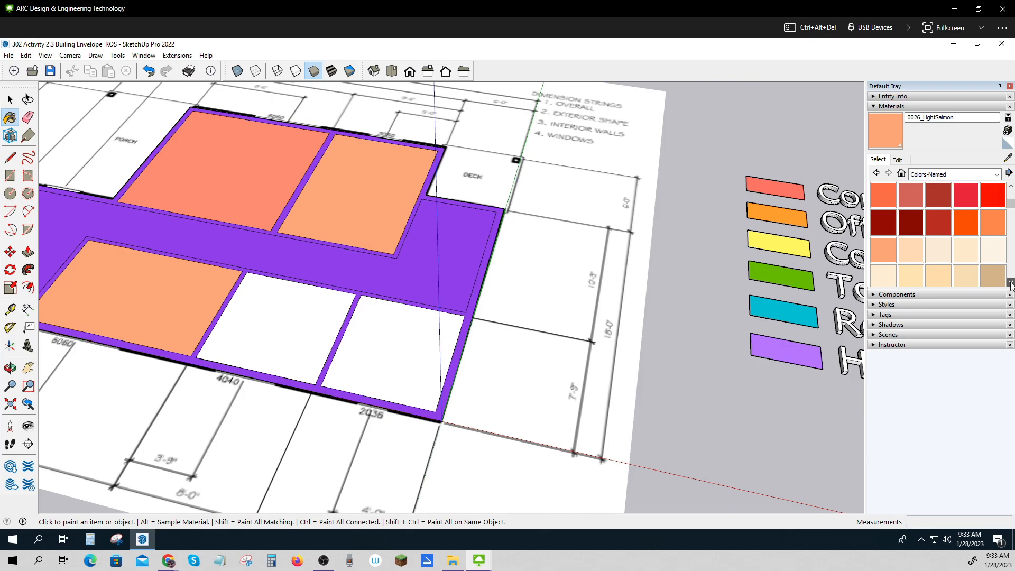
left_click(1011, 284)
left_click(1010, 285)
left_click(1011, 284)
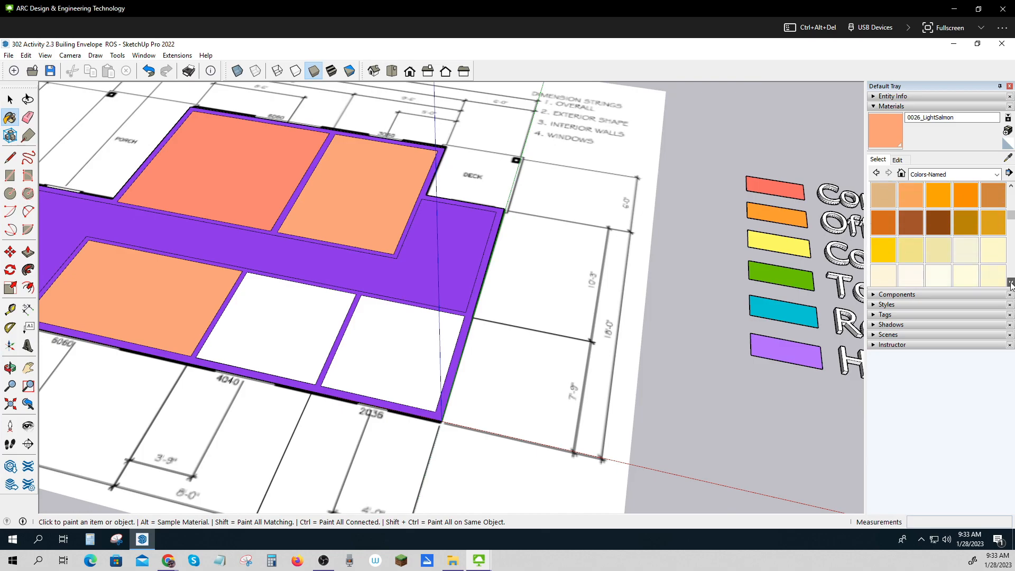
left_click(890, 255)
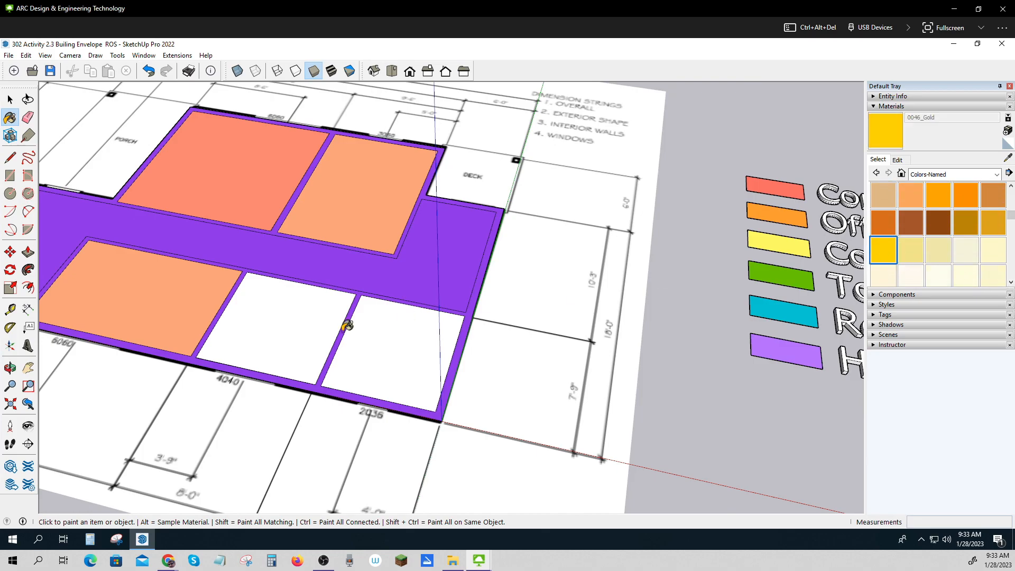
left_click(273, 353)
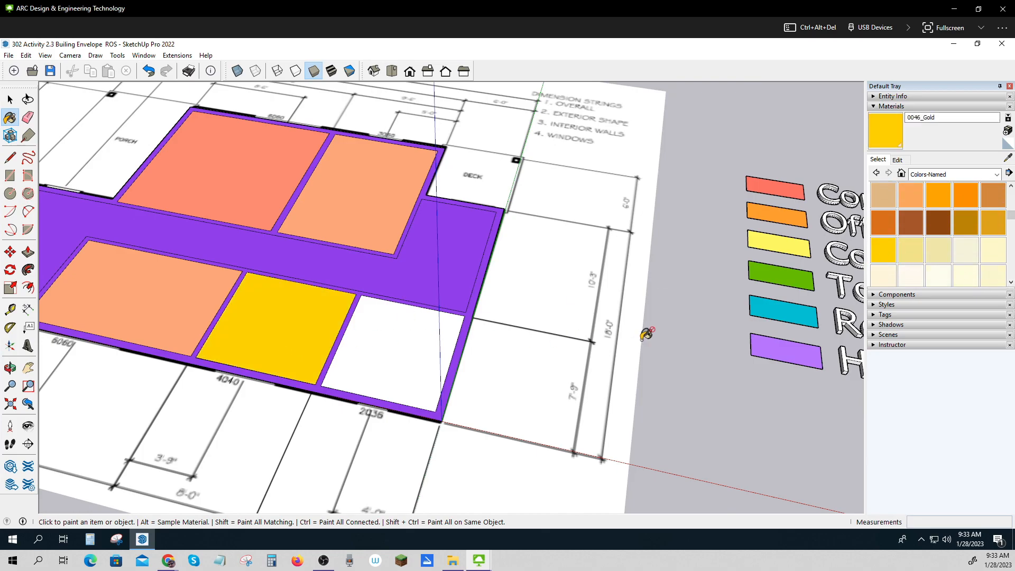
Paint the floor of Toilet 107 with the material 0061_OliveDrab.
left_click(1010, 285)
left_click(1011, 284)
left_click(1011, 284)
left_click(1010, 285)
left_click(1010, 284)
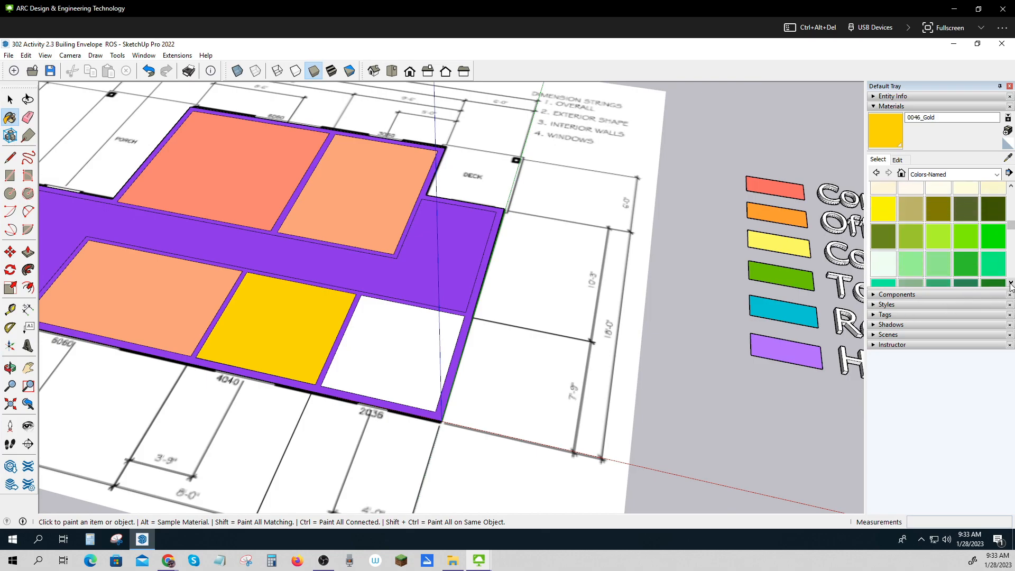
left_click(886, 246)
left_click(415, 363)
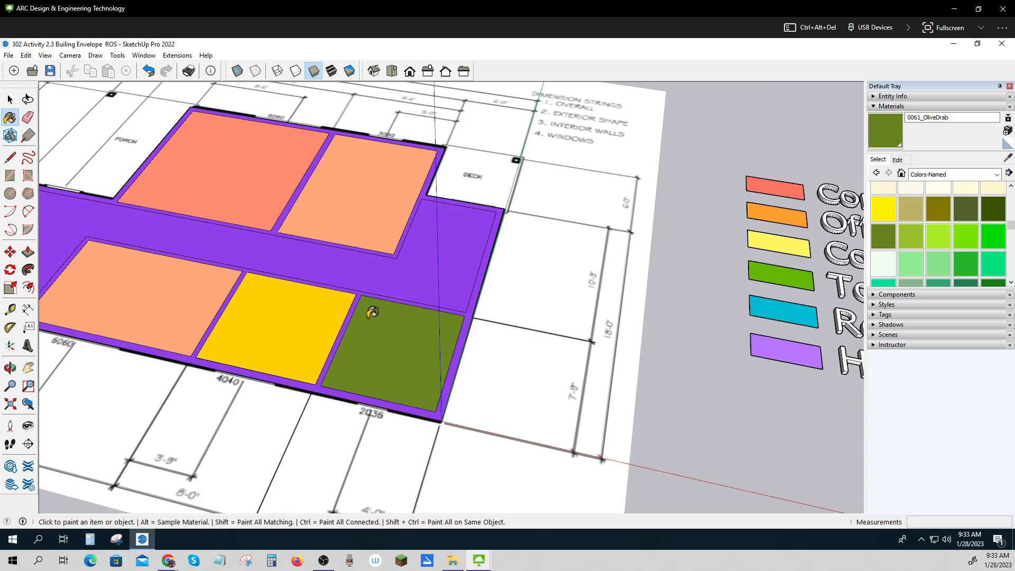
Draw a dividing line about 3' 5 7/16" long across the hall, from Office 105's upper wall corner to the wall corner at the porch.
left_click(11, 158)
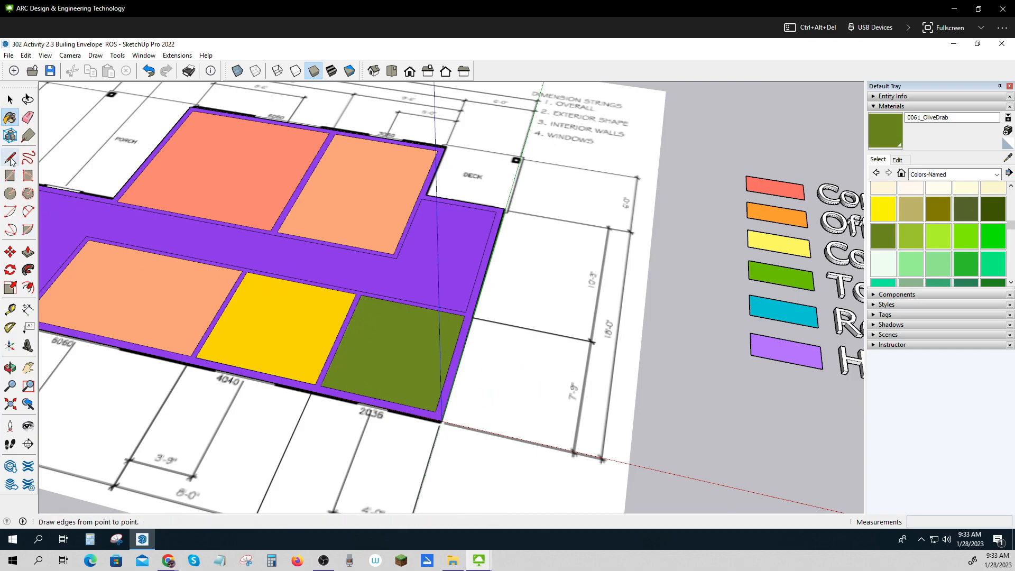
left_click(10, 158)
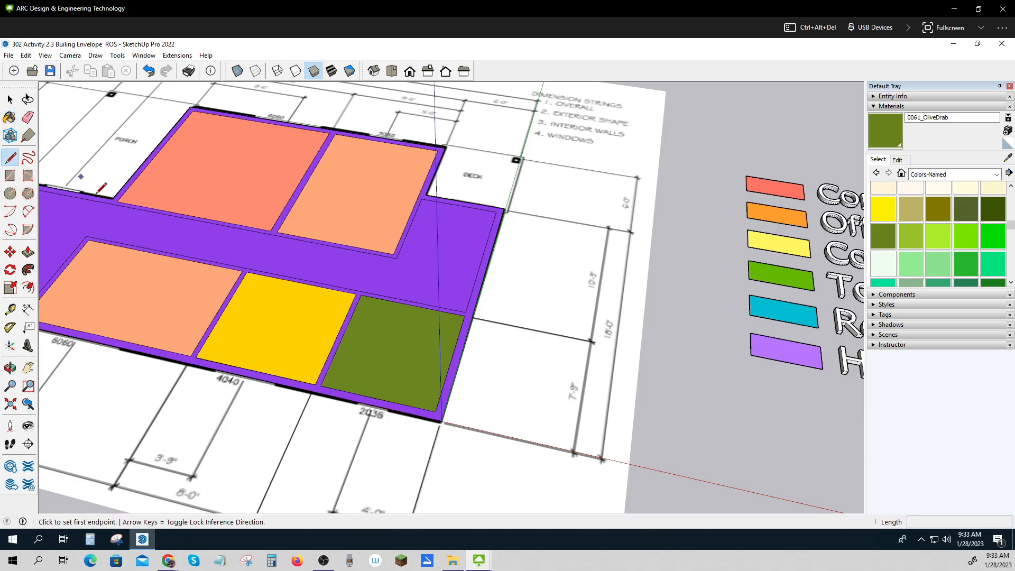
left_click(86, 235)
left_click(113, 203)
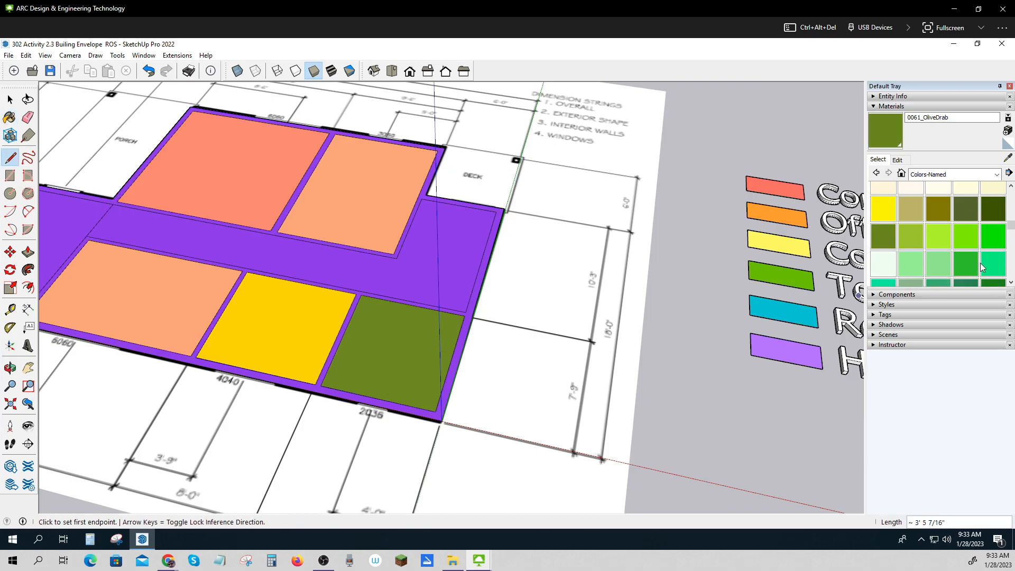
Paint the reception floor beside the porch and Office 105 with the material 0082_LightSeaGreen.
left_click(1009, 283)
scroll(1009, 283, "down", 4)
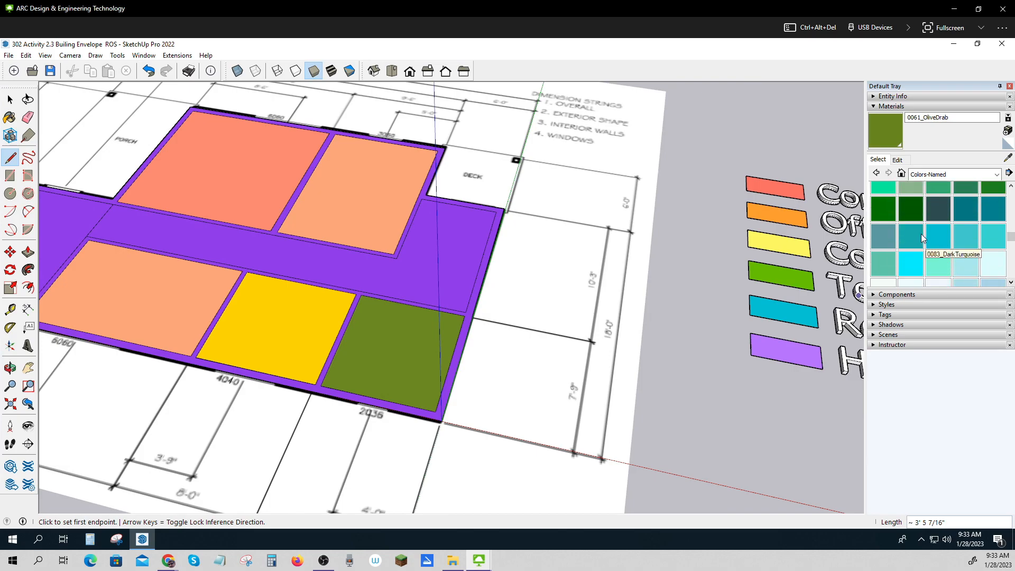
key("b")
left_click(73, 220)
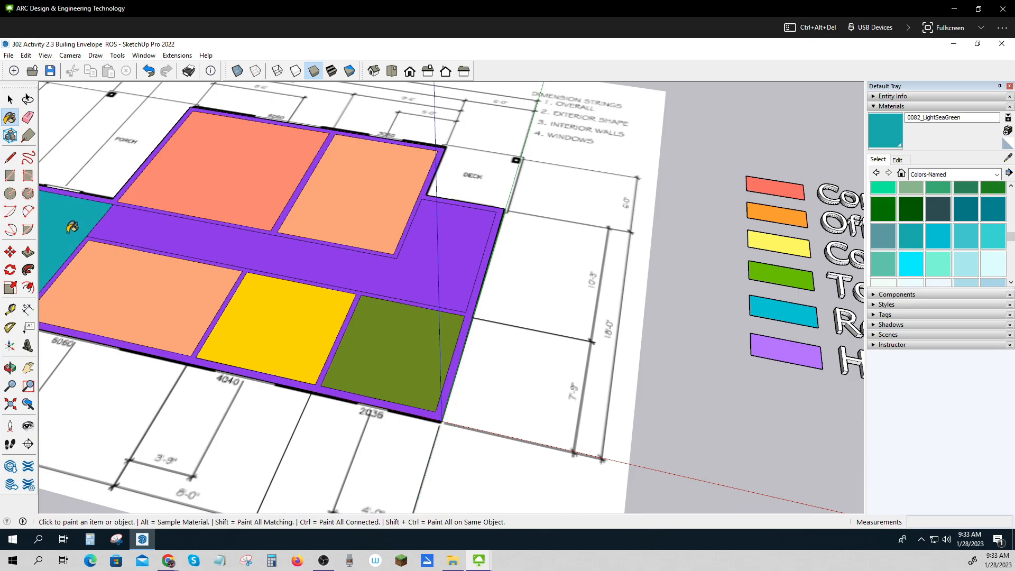
scroll(87, 251, "down", 2)
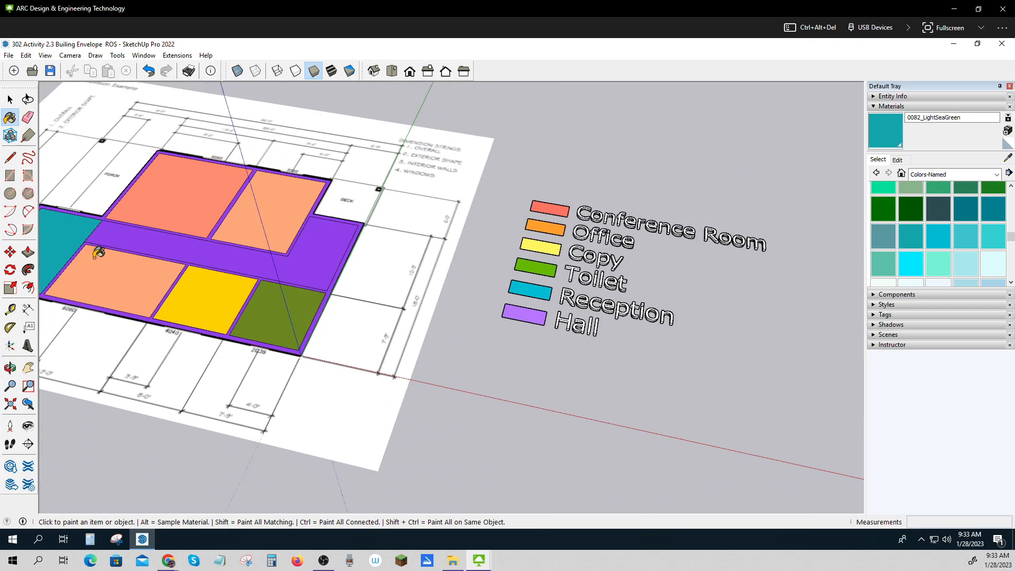
middle_click_drag(96, 255, 242, 270, "shift")
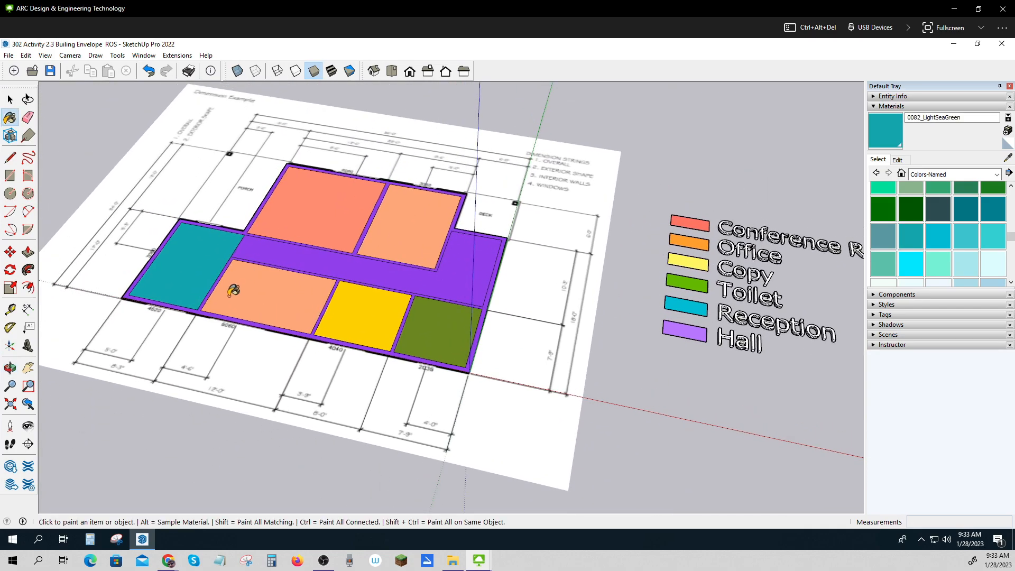
scroll(228, 293, "down", 2)
scroll(232, 286, "up", 4)
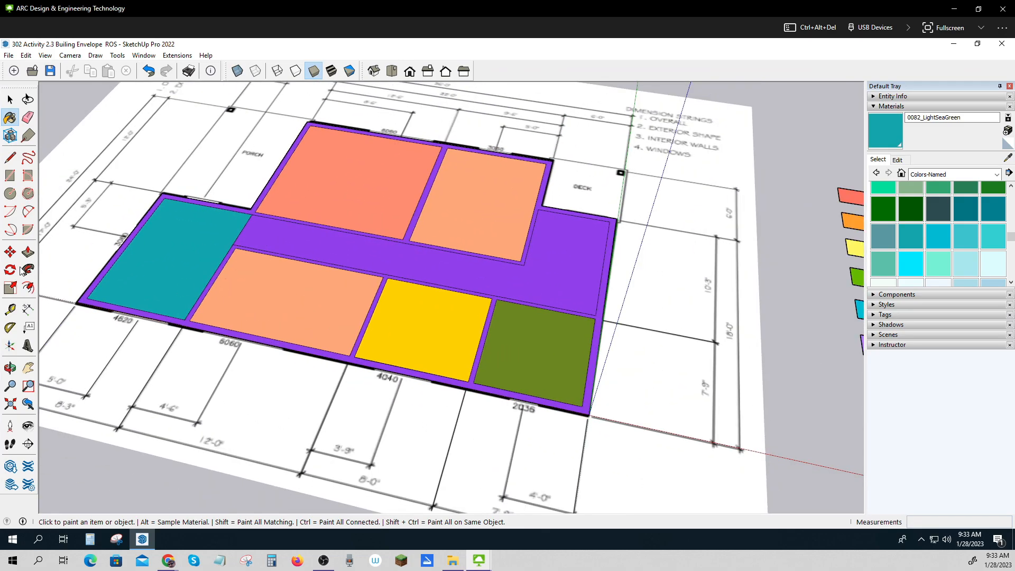
Push/Pull the purple wall outline up 8' to raise the building's exterior and interior walls.
left_click(28, 252)
left_click(84, 306)
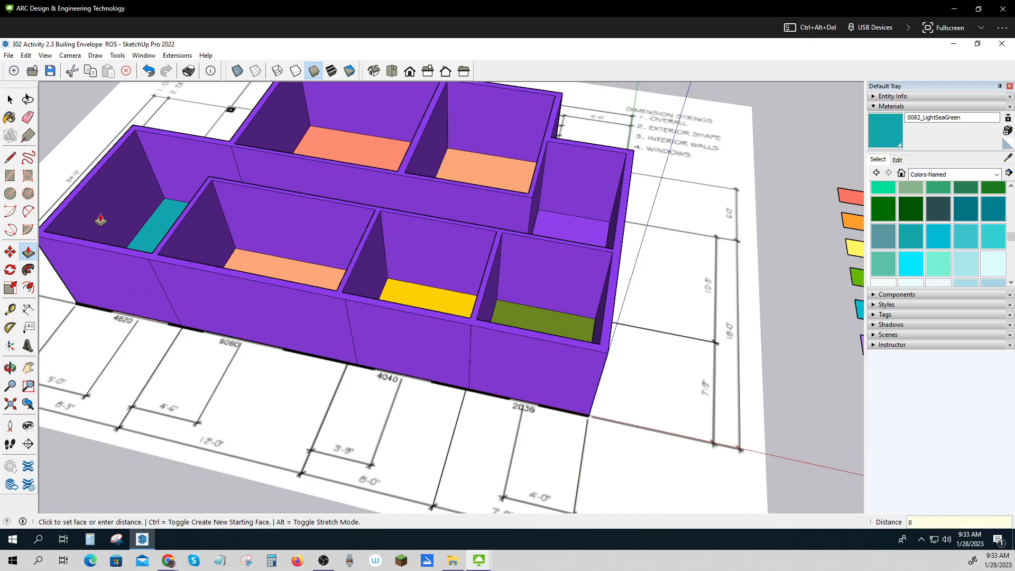
key("Return")
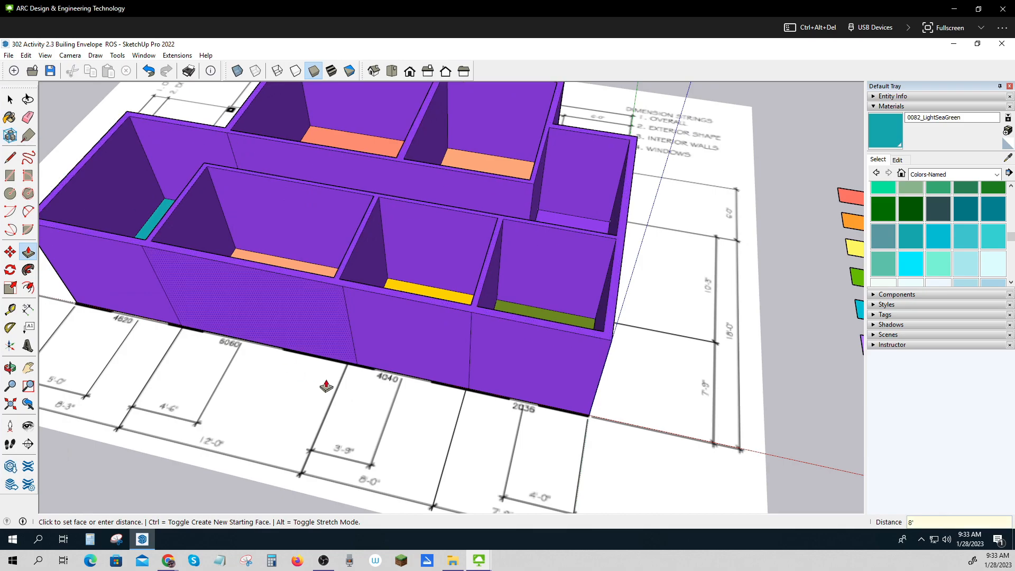
Erase the stray vertical edges dividing the exterior wall faces along the long window side and the adjoining end of the building.
scroll(579, 388, "down", 6)
middle_click_drag(579, 389, 502, 401)
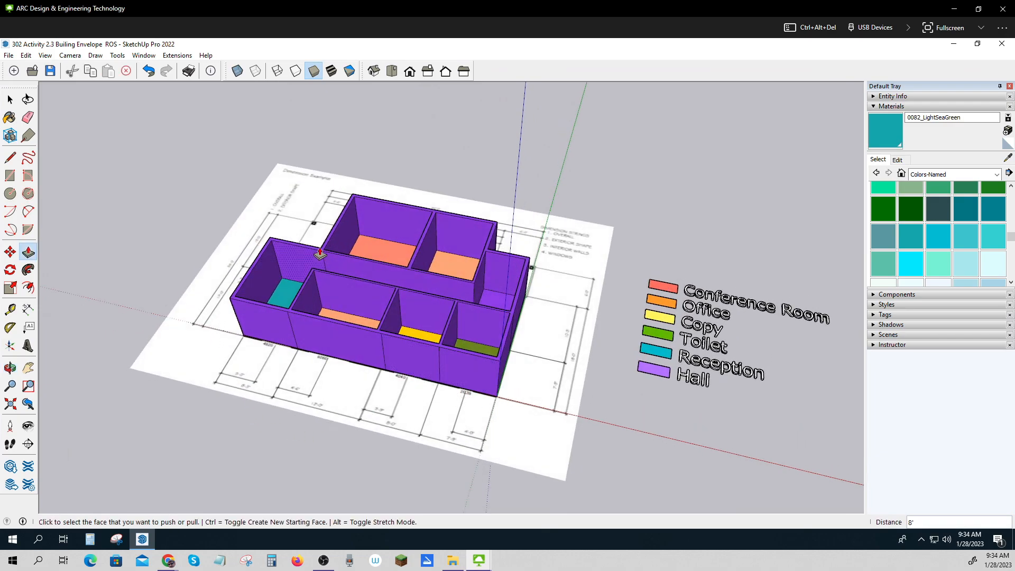
scroll(318, 259, "up", 5)
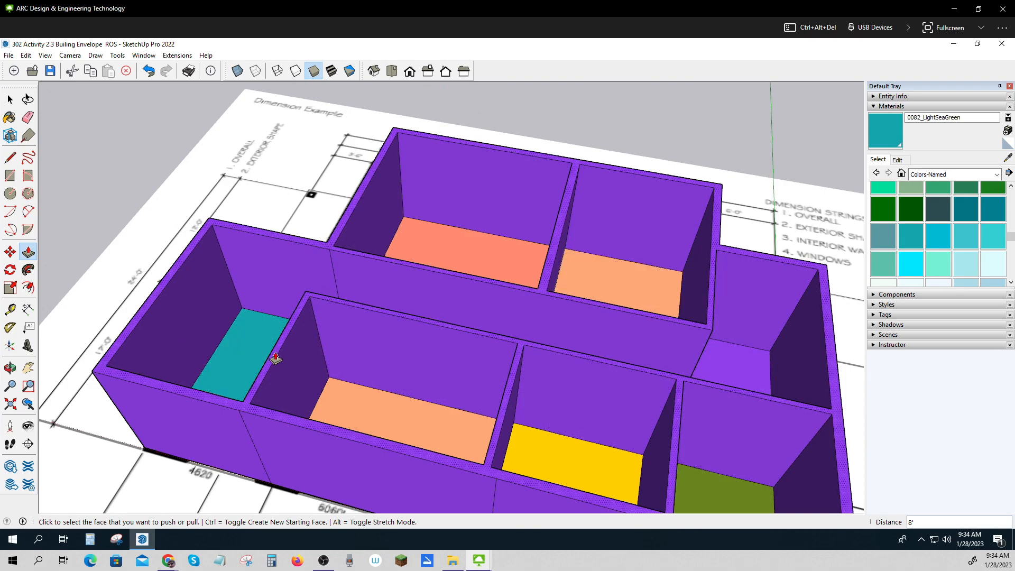
scroll(290, 347, "down", 2)
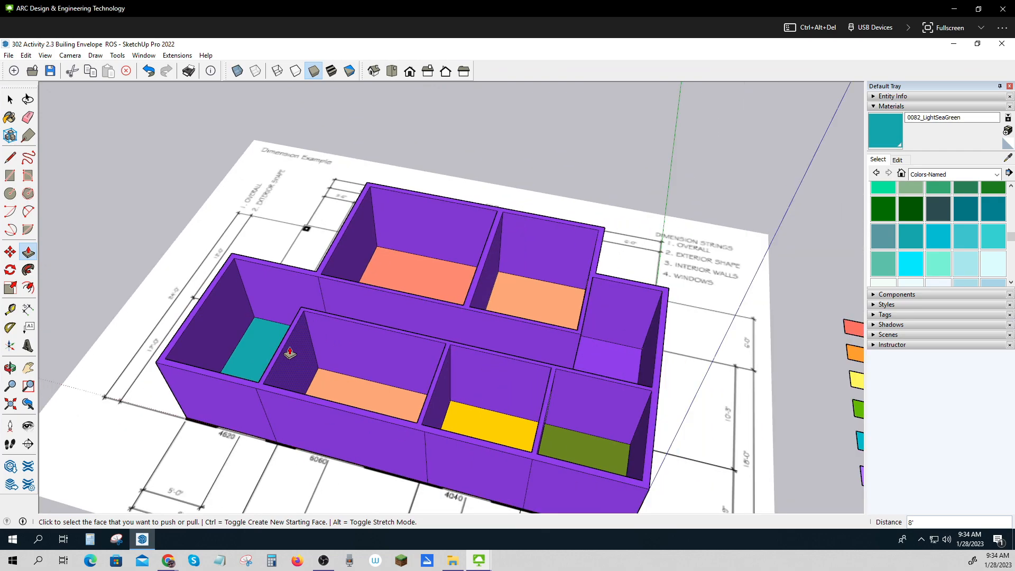
scroll(290, 353, "down", 3)
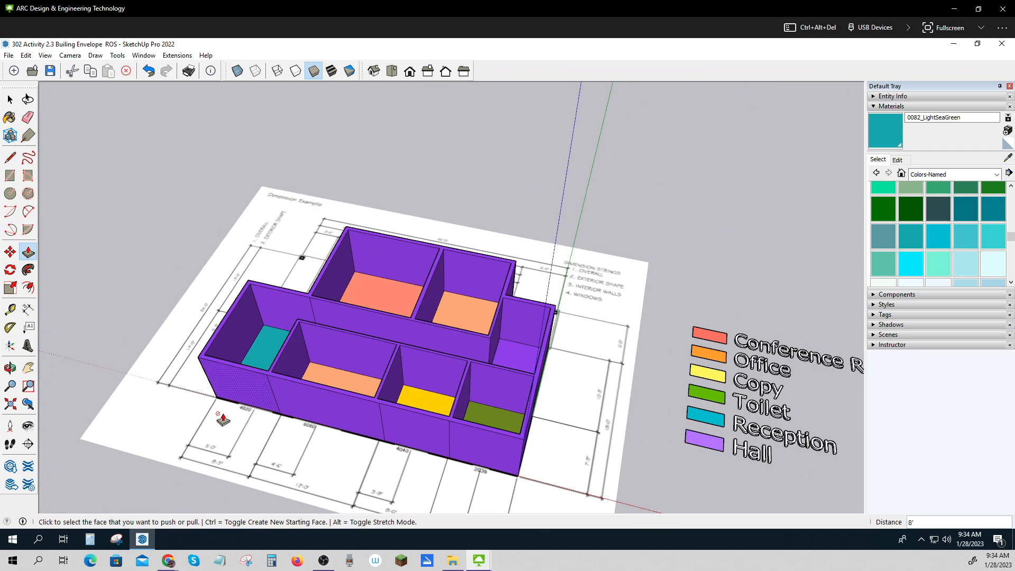
left_click(29, 116)
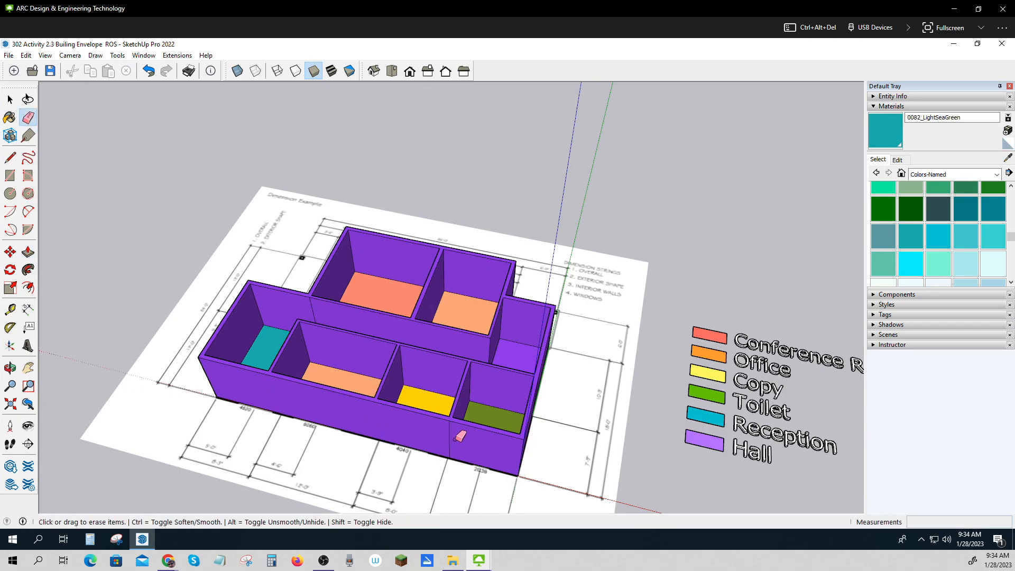
mouse_move(510, 444)
middle_mouse_down()
mouse_move(423, 390)
mouse_move(444, 391)
middle_mouse_up()
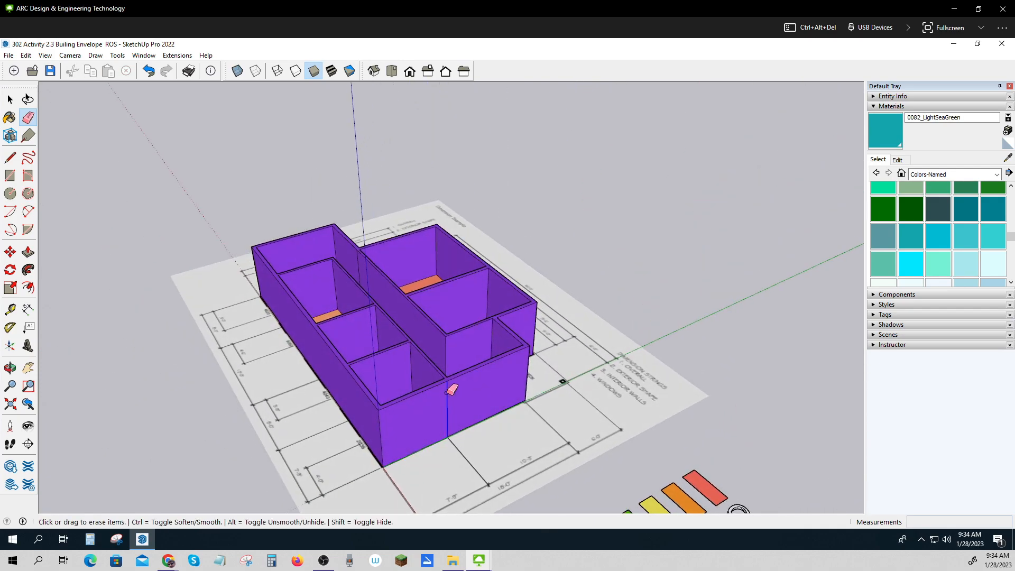
mouse_move(602, 385)
middle_mouse_down()
mouse_move(364, 389)
mouse_move(651, 388)
middle_mouse_up()
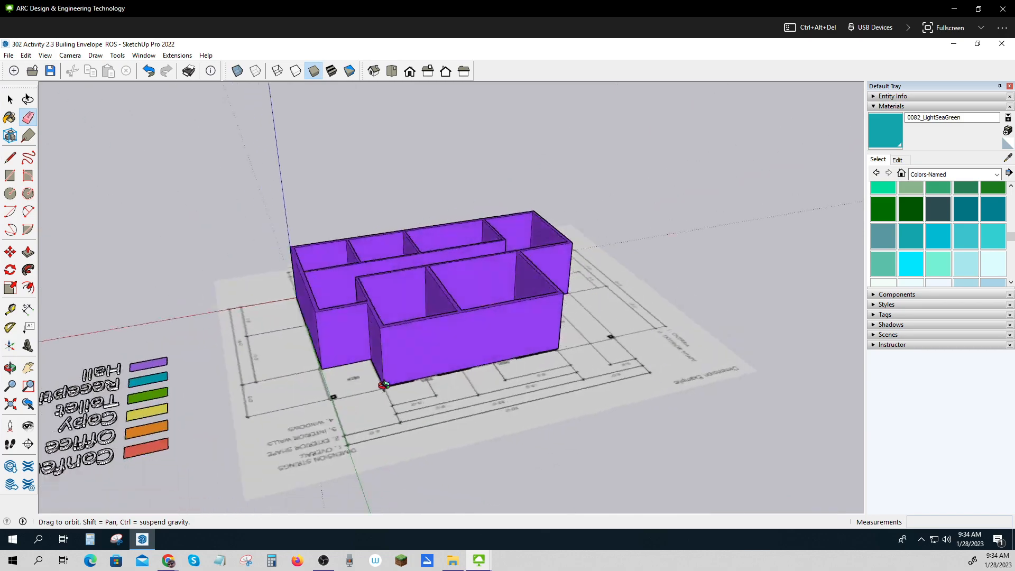